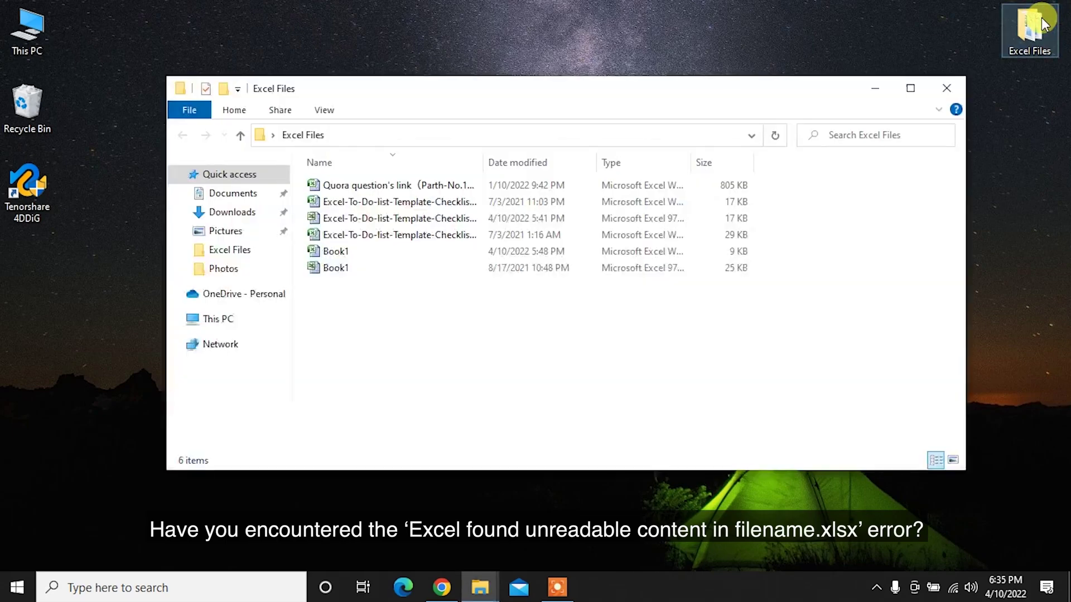
# Select the 7/3/2021 to-do list workbook and close the Excel Files folder window
pyautogui.click(458, 236)
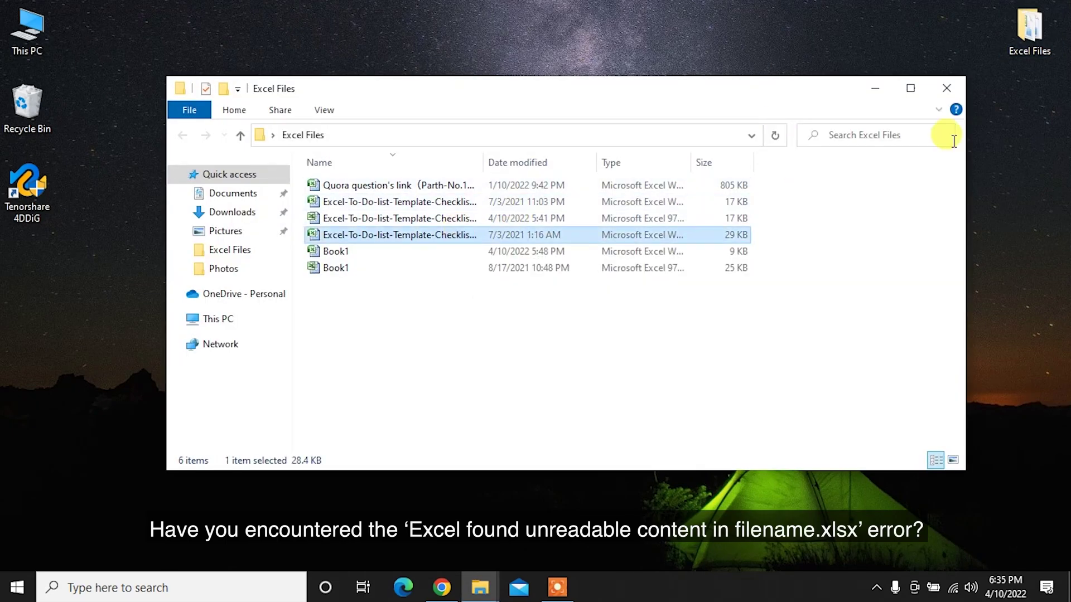
pyautogui.click(947, 88)
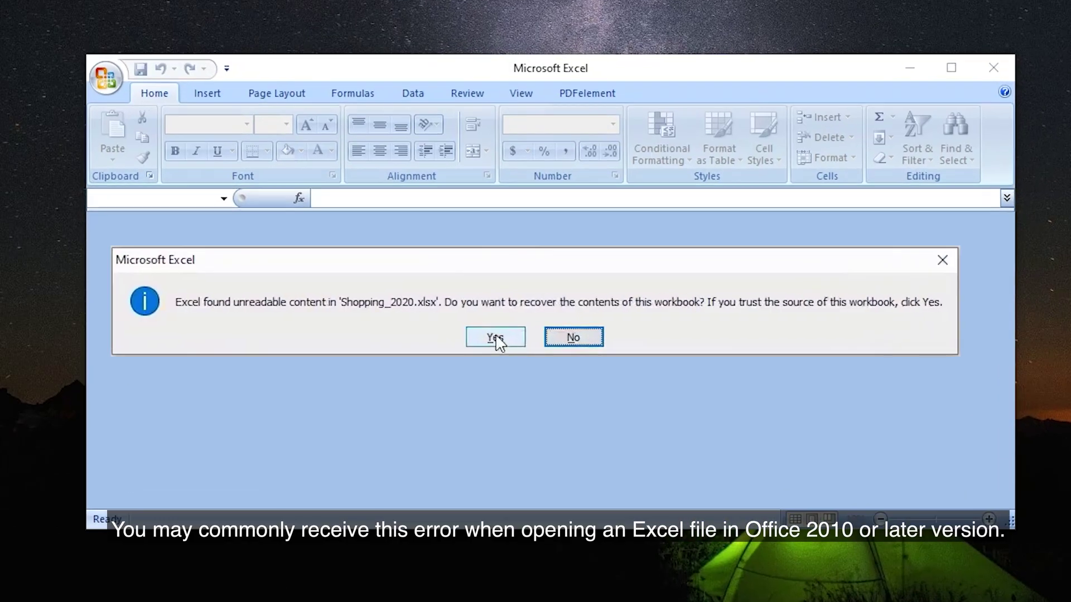
pyautogui.click(495, 338)
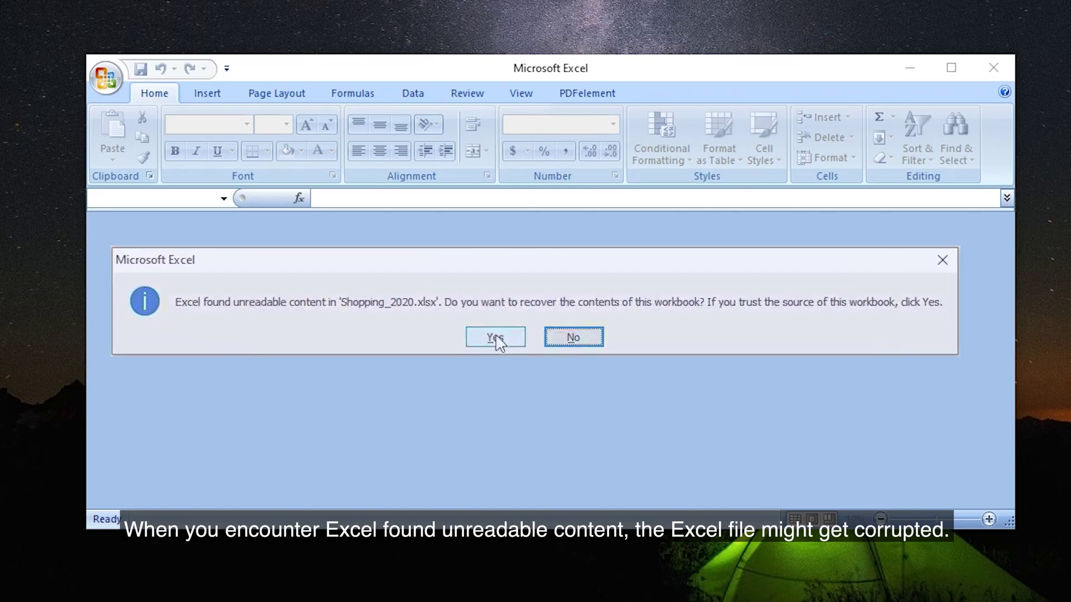
# Accept the workbook recovery prompt, then highlight the 4DDiG heading and feature bullets
pyautogui.click(495, 337)
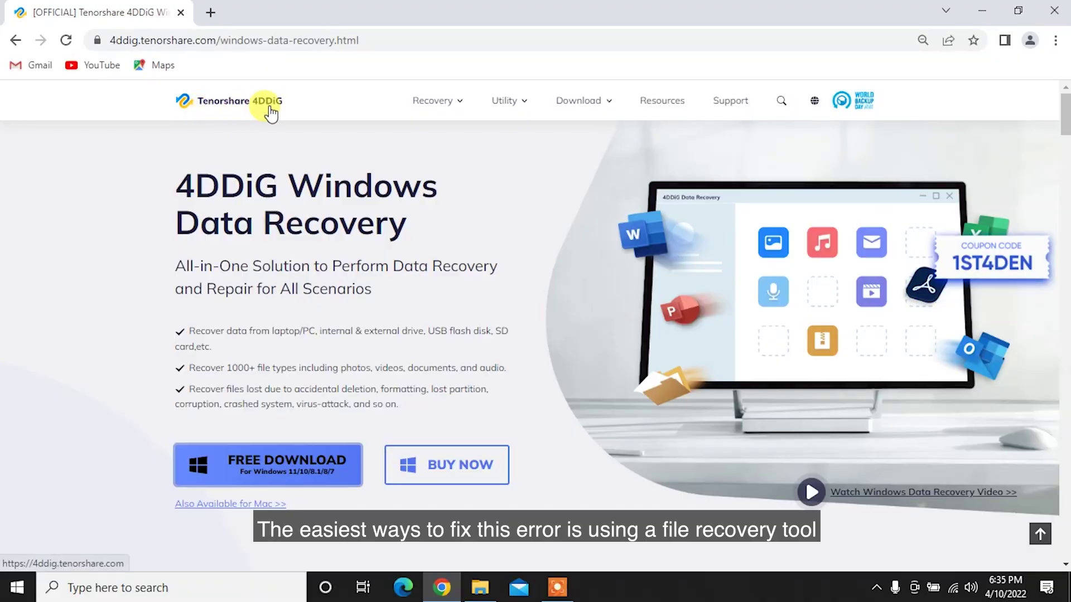
pyautogui.moveTo(175, 179); pyautogui.dragTo(422, 209)
pyautogui.click(422, 209)
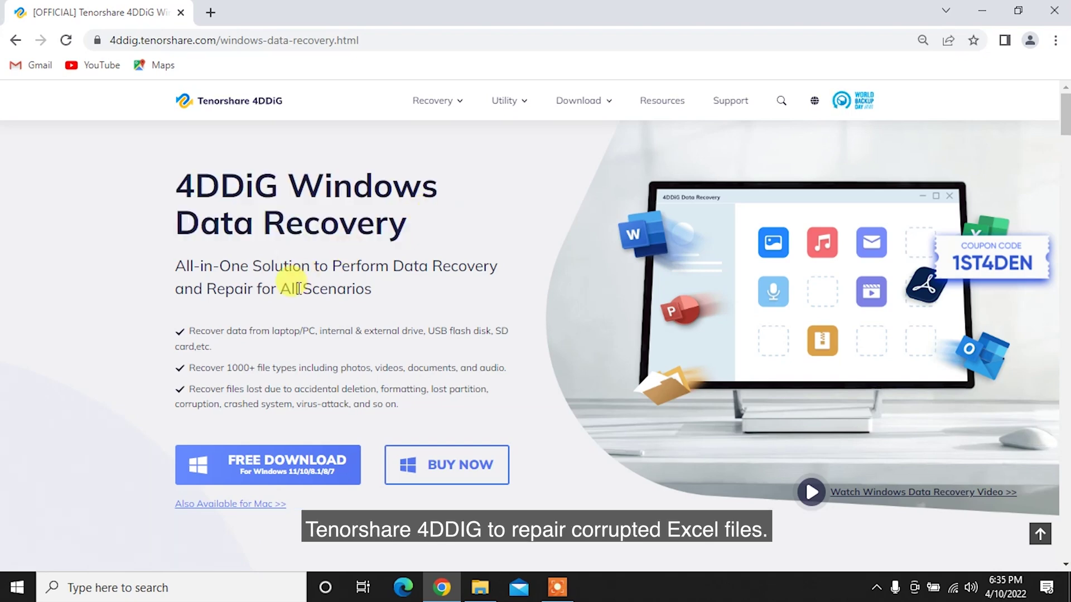
pyautogui.moveTo(219, 333); pyautogui.dragTo(489, 373)
pyautogui.click(219, 362)
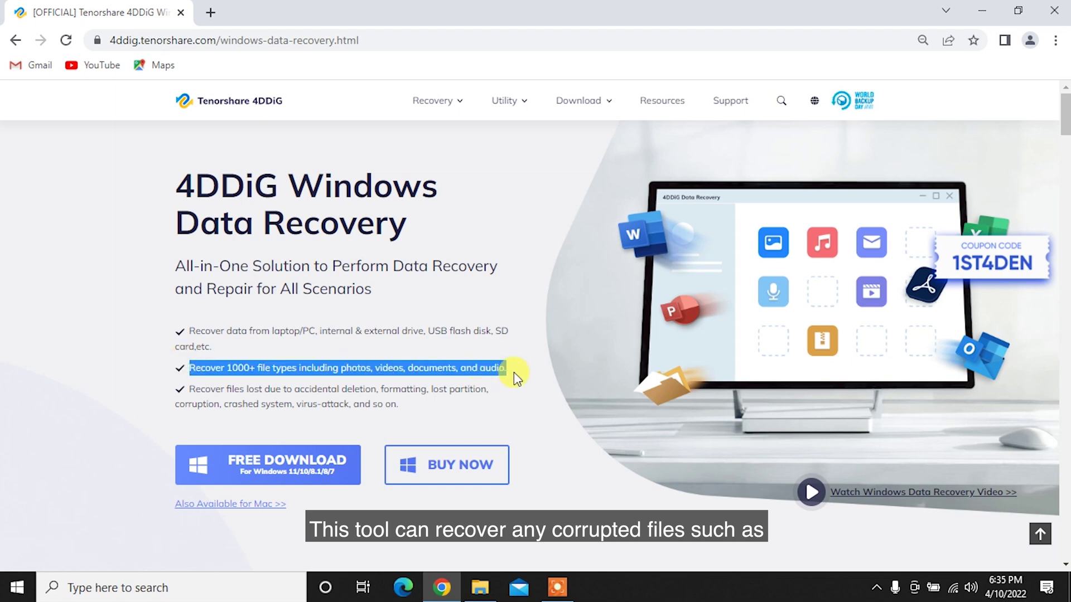
pyautogui.click(514, 373)
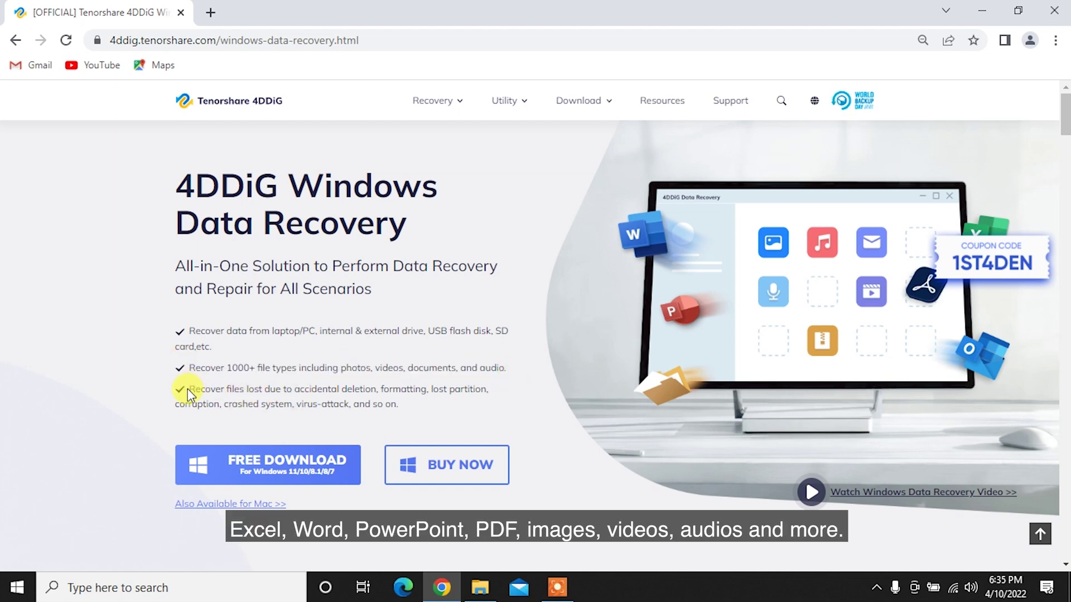
pyautogui.moveTo(189, 393); pyautogui.dragTo(410, 410)
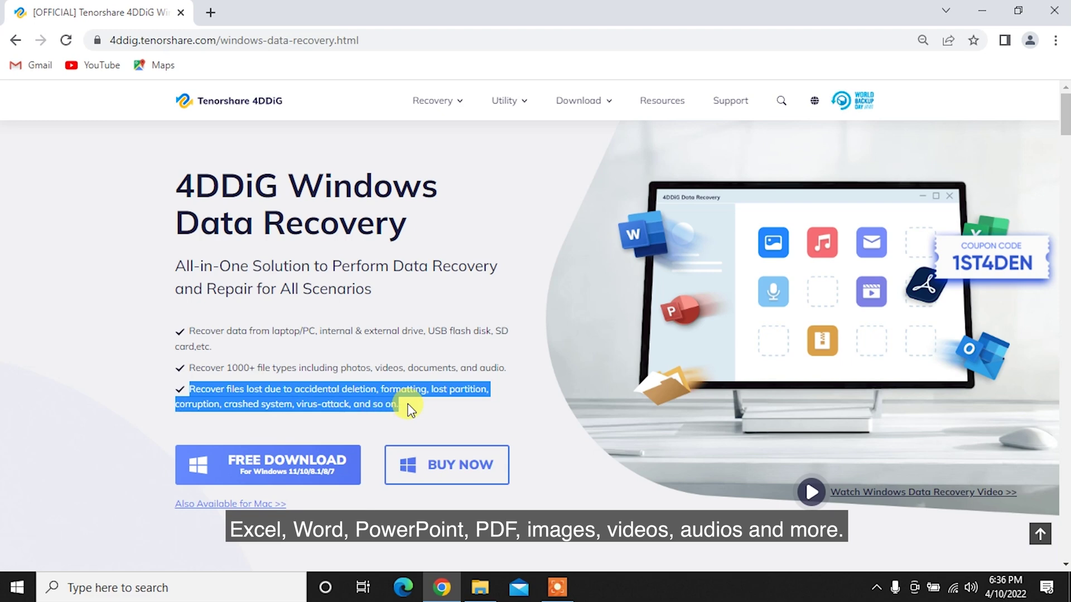
pyautogui.click(418, 409)
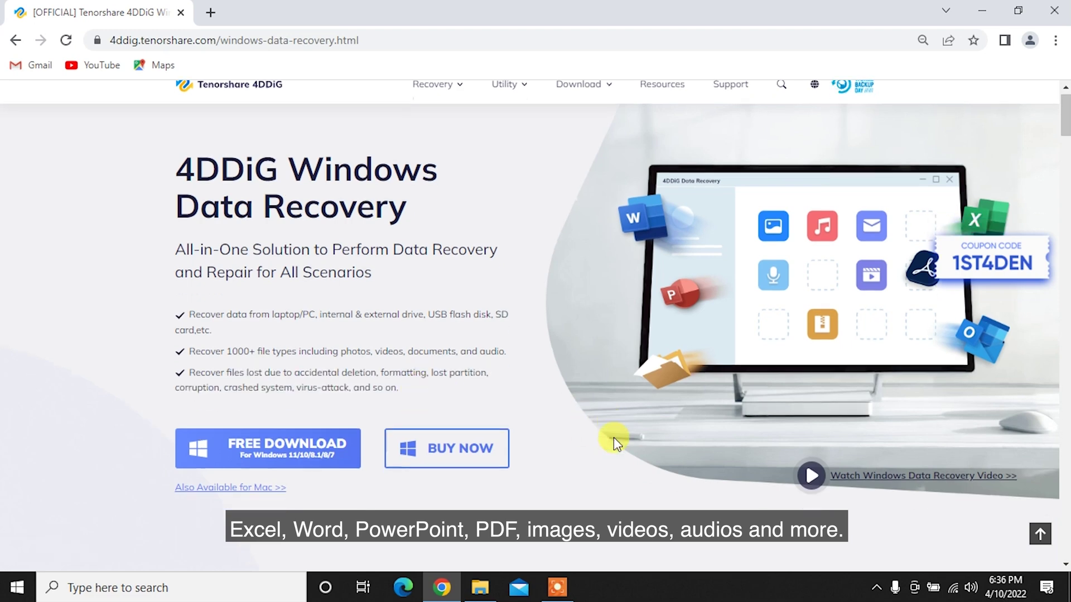
# Scroll through the 4DDiG product page and download the free trial
pyautogui.scroll(-6, 613, 437)
pyautogui.scroll(-3, 613, 437)
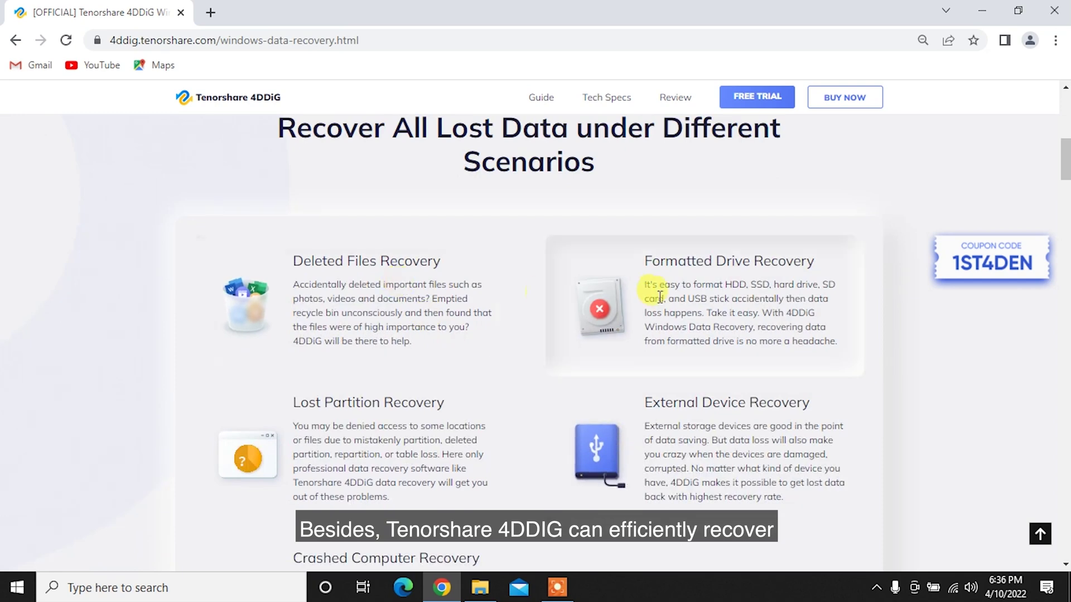
pyautogui.scroll(-3, 685, 424)
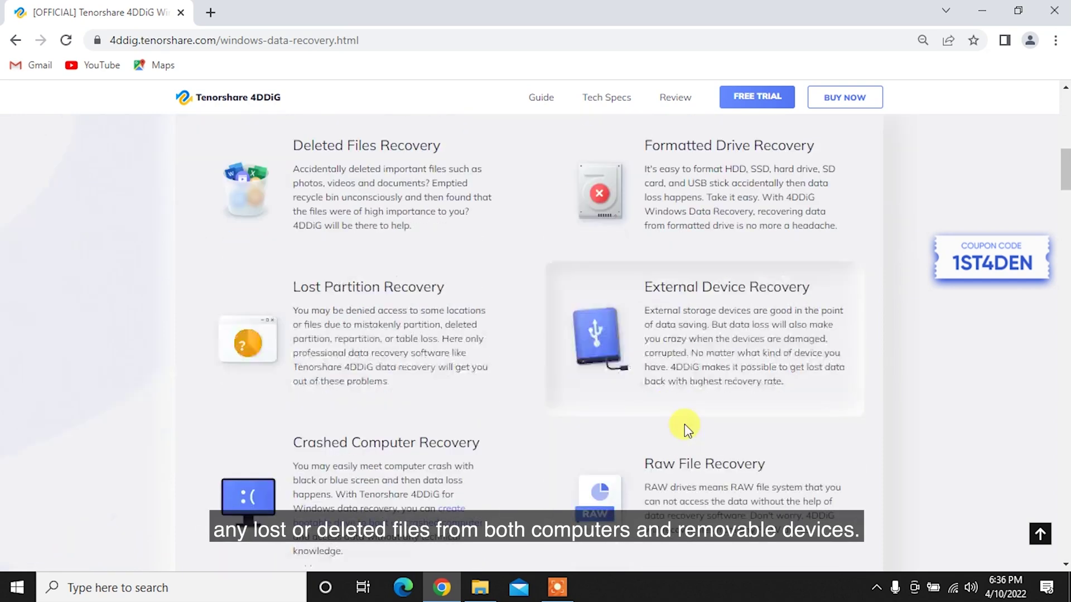
pyautogui.scroll(-6, 601, 437)
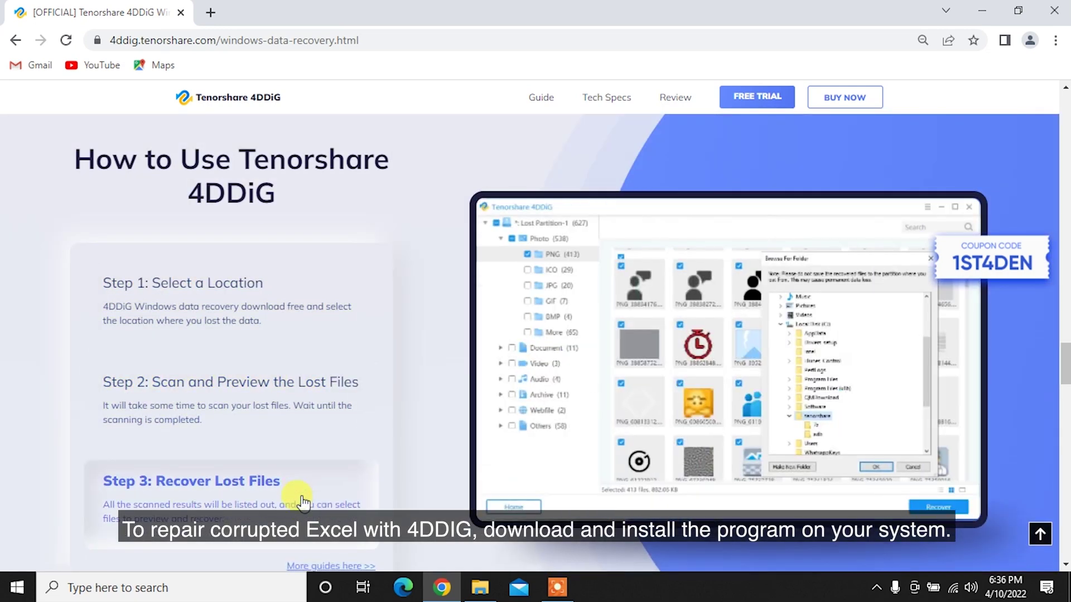
pyautogui.click(744, 101)
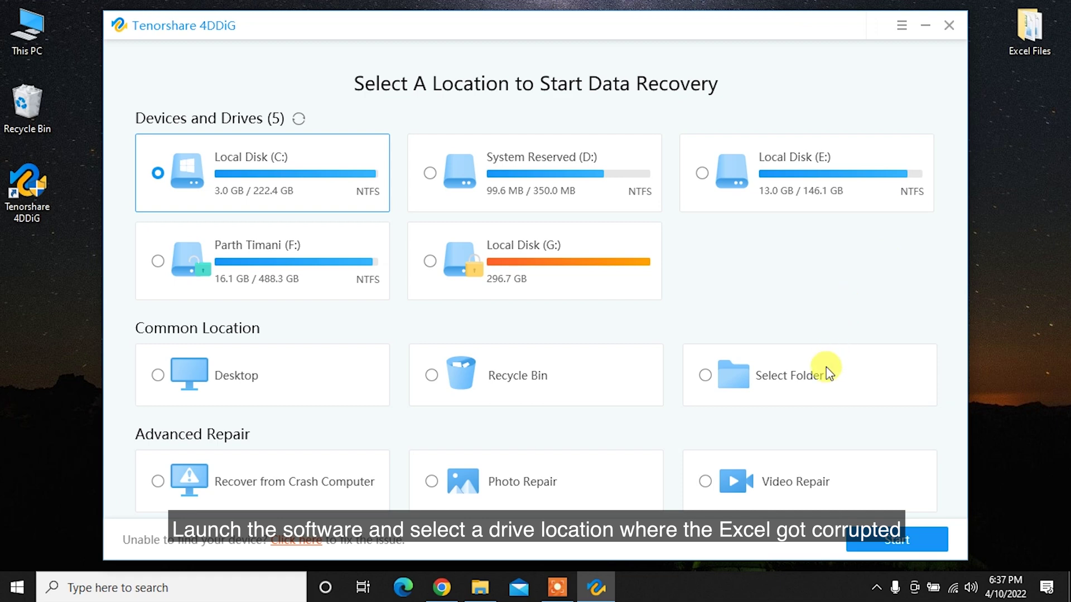
# Scan the Desktop's Excel Files folder for Document files only
pyautogui.click(829, 373)
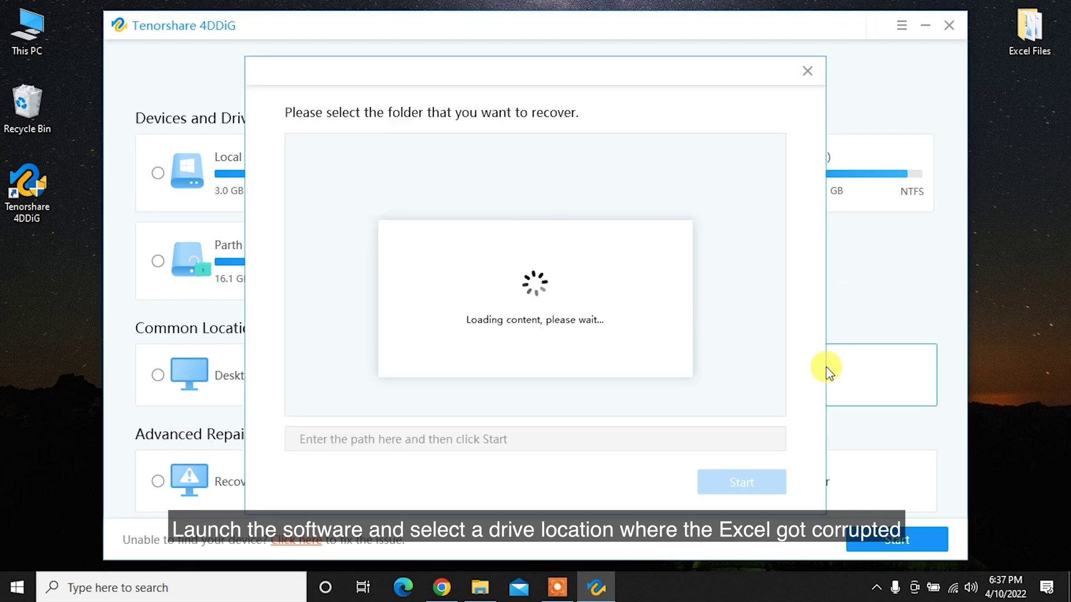
pyautogui.click(490, 261)
pyautogui.click(742, 482)
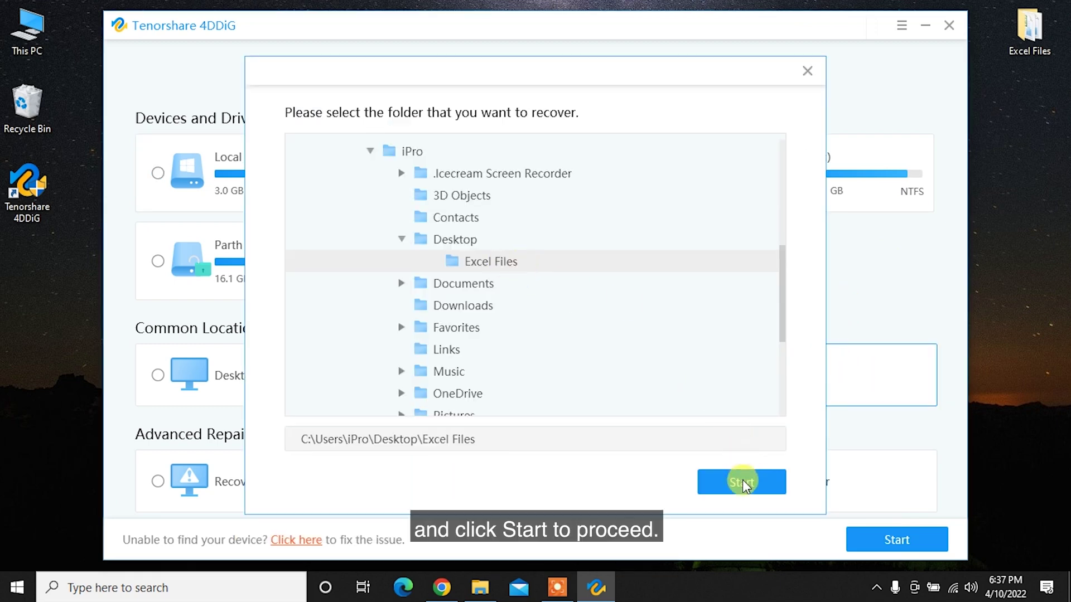
pyautogui.click(201, 222)
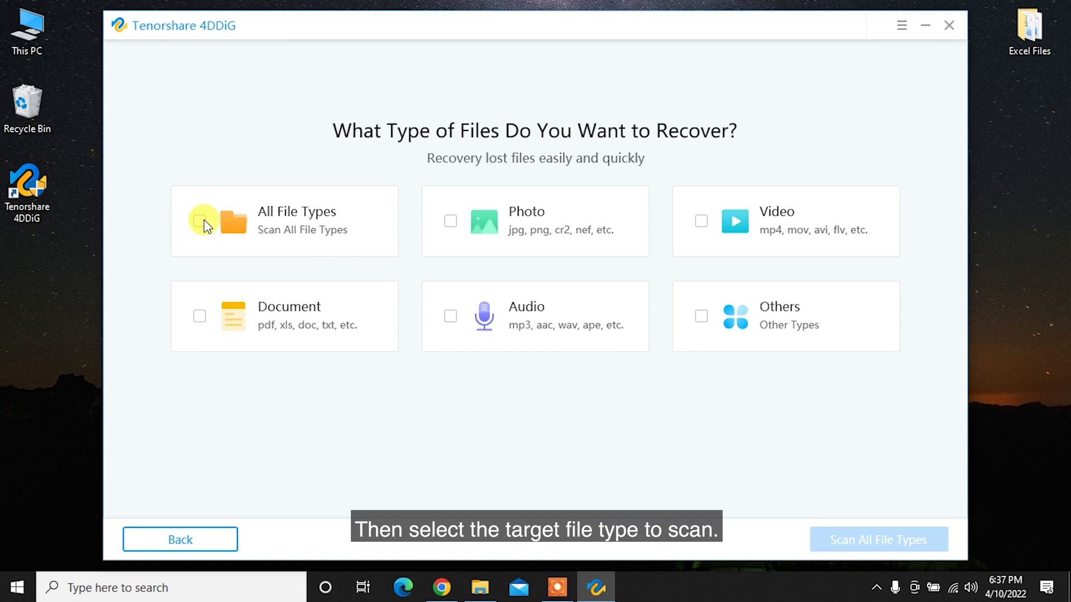
pyautogui.click(197, 316)
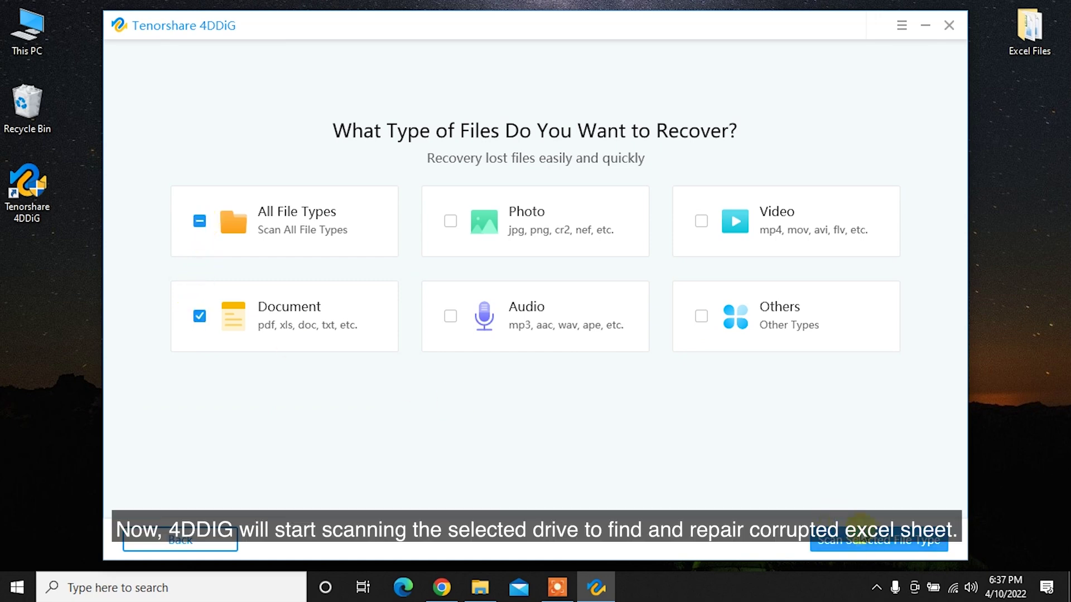
pyautogui.click(879, 540)
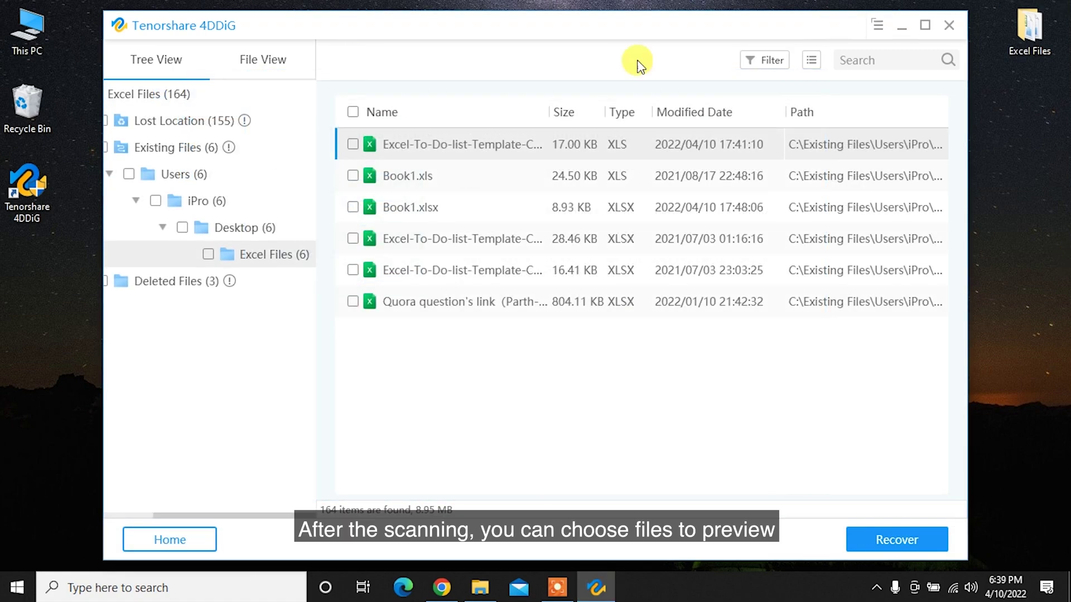
# Recover all six found workbooks to the Desktop, accepting the partition warning
pyautogui.click(353, 112)
pyautogui.click(898, 540)
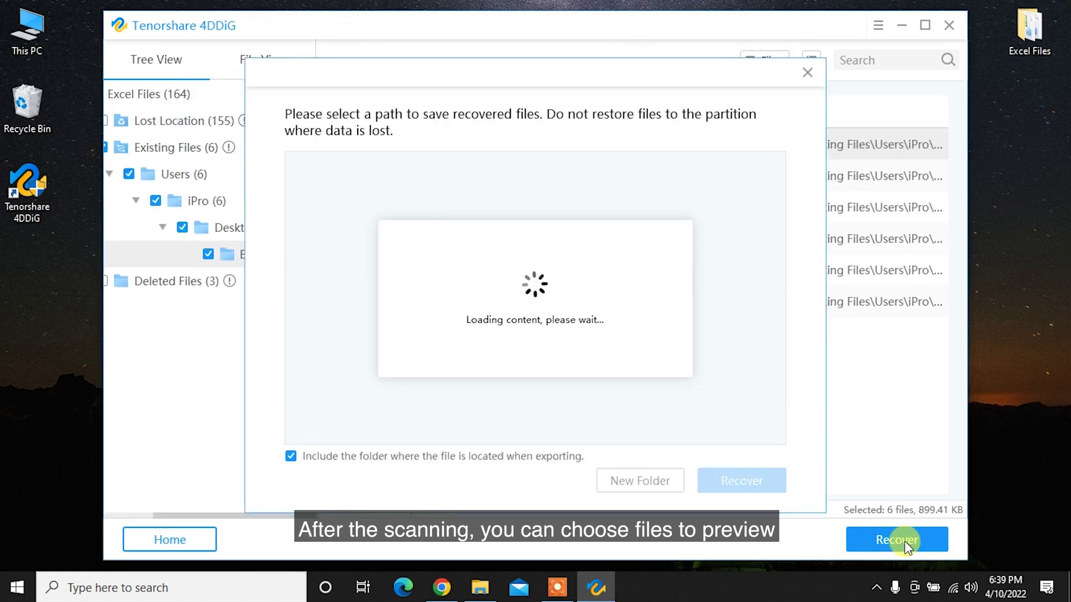
pyautogui.click(360, 170)
pyautogui.click(566, 343)
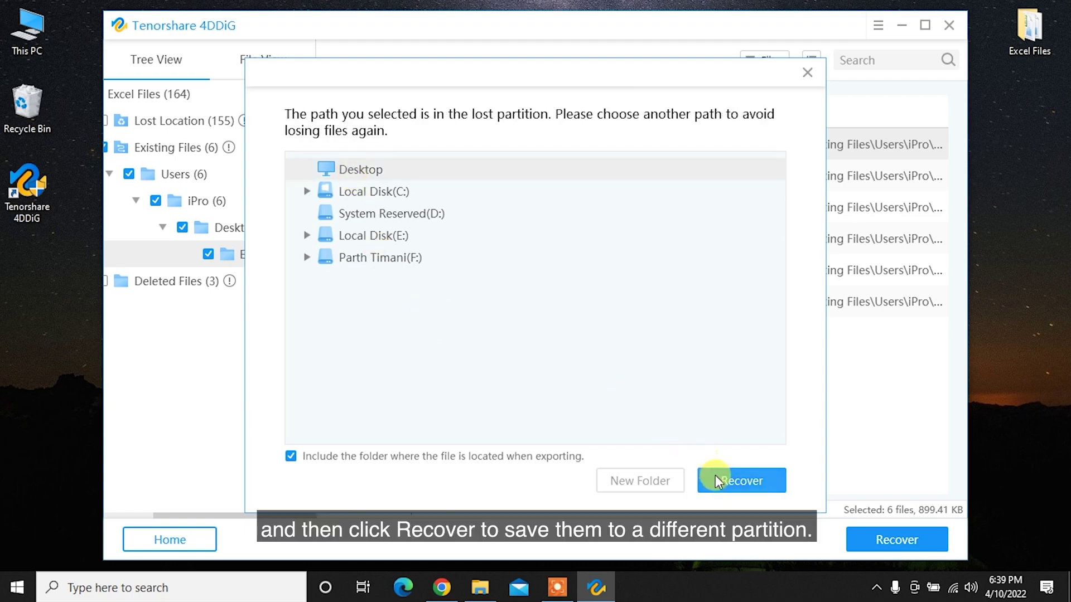
pyautogui.click(742, 480)
pyautogui.click(642, 335)
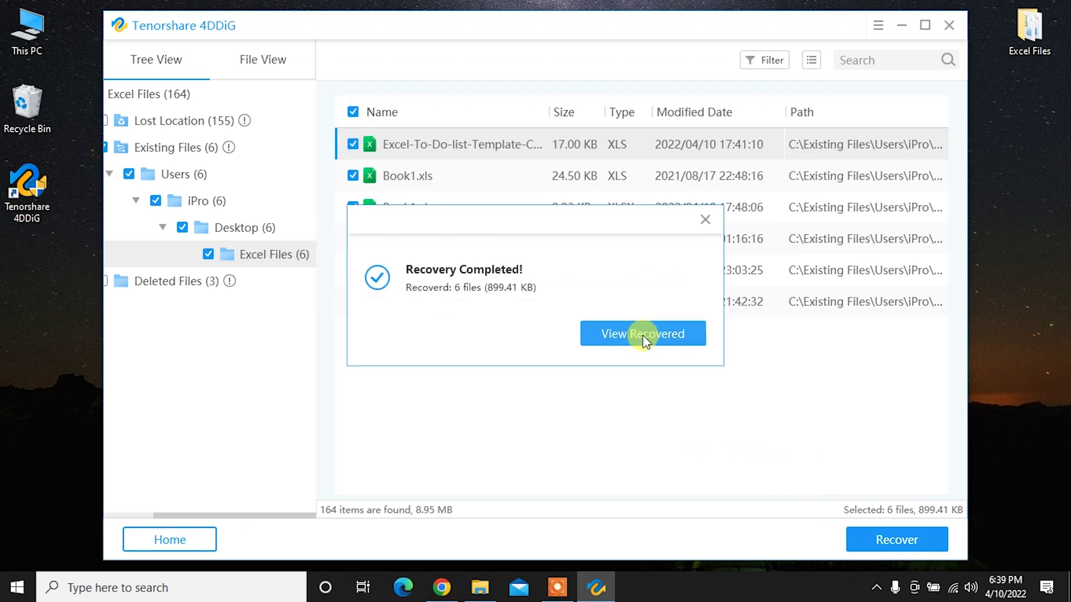
# View the recovered files, minimize 4DDiG, and select the six recovered workbooks
pyautogui.click(659, 336)
pyautogui.click(904, 28)
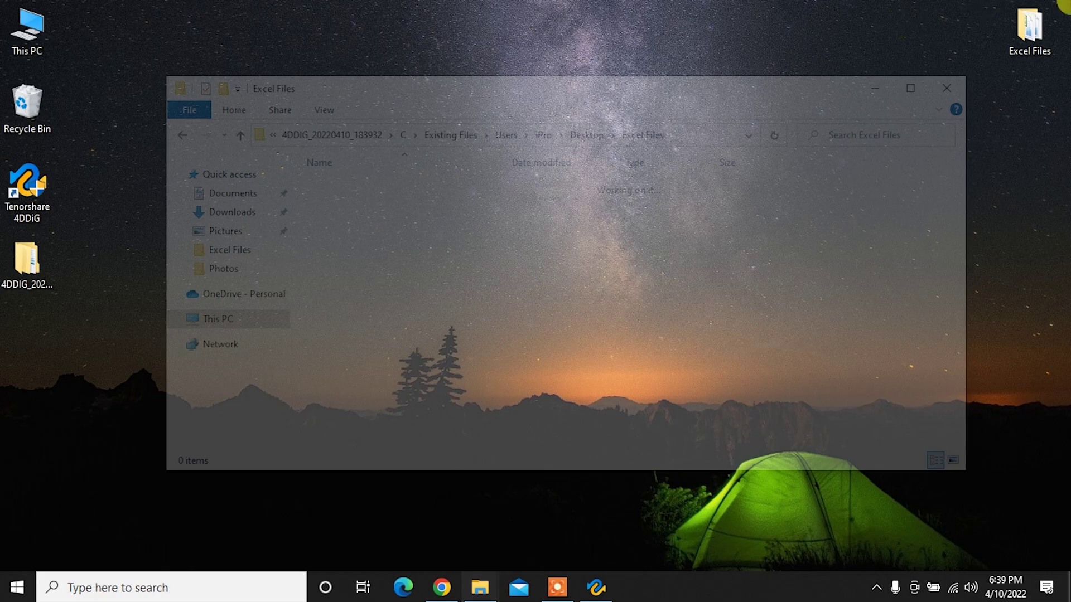
pyautogui.moveTo(537, 339); pyautogui.dragTo(326, 172)
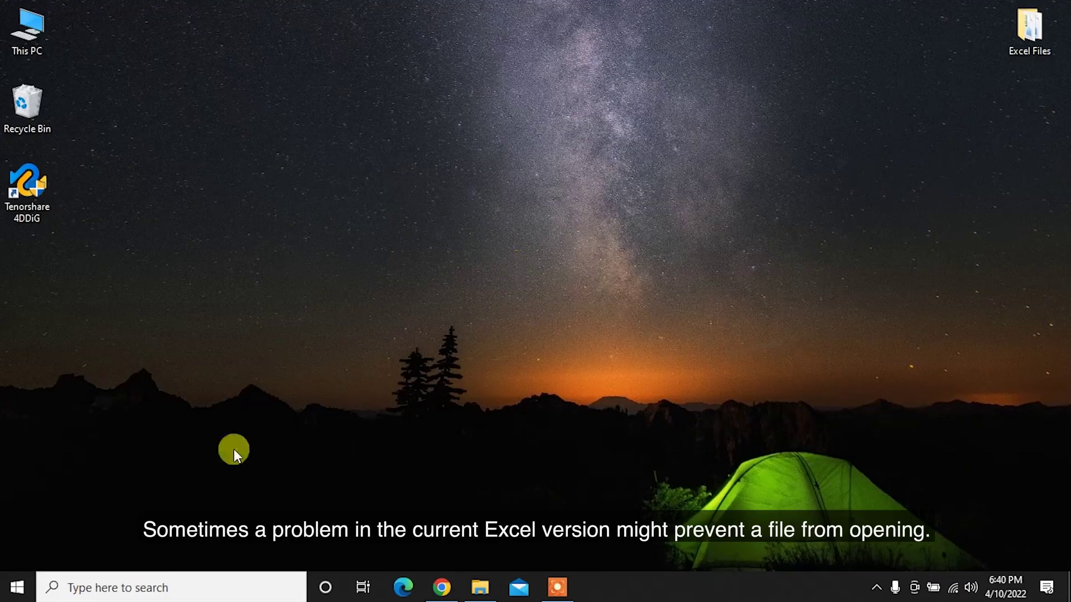
# Launch Microsoft Office Excel 2003 from the Start menu's recently added apps
pyautogui.click(8, 591)
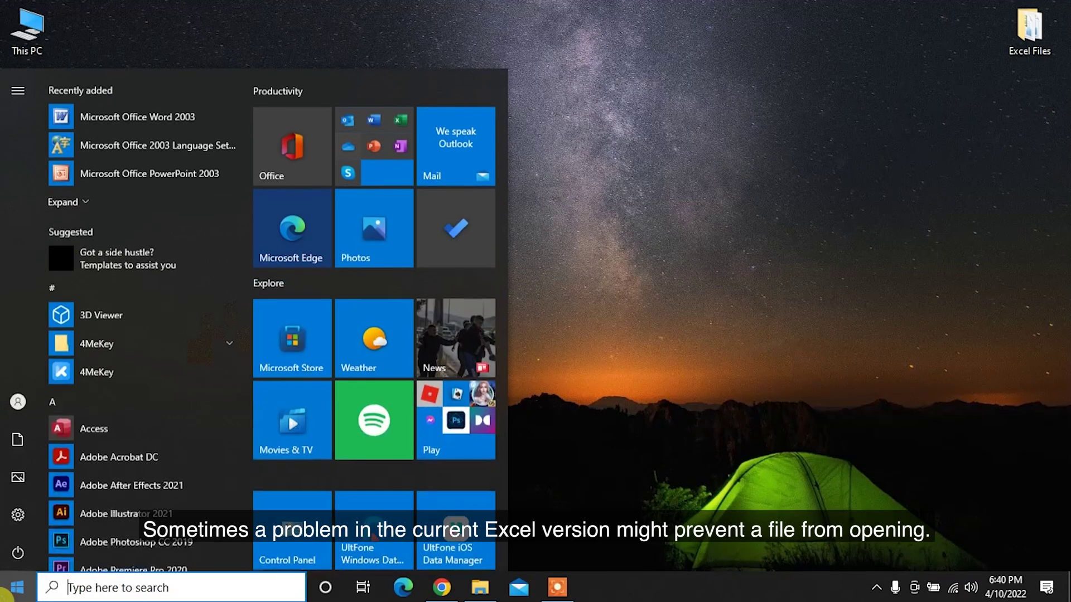
pyautogui.click(56, 201)
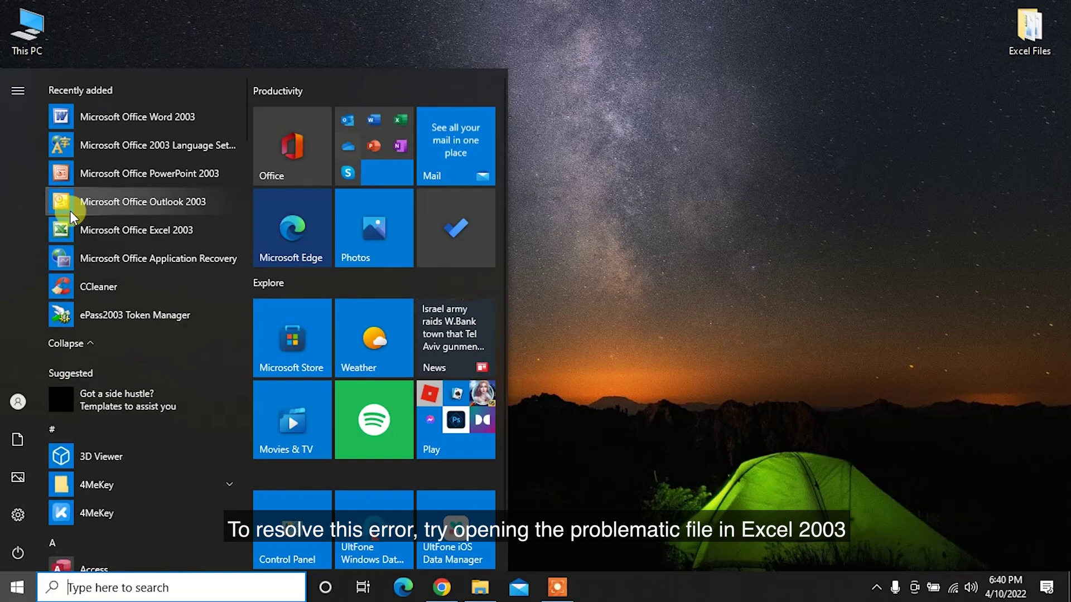
pyautogui.click(89, 235)
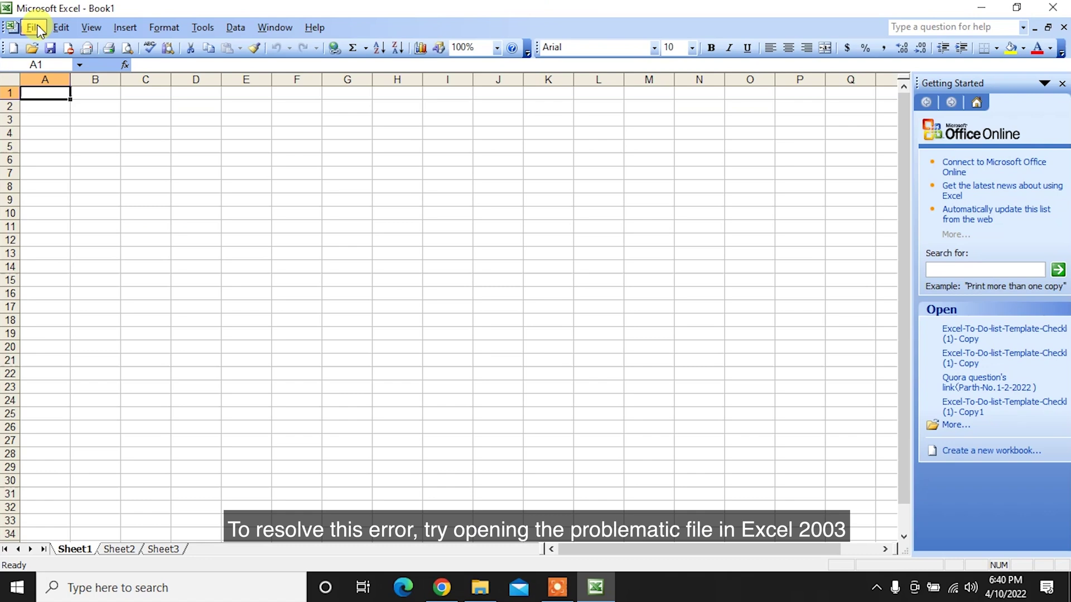
# Open the to-do list checklist workbook and select its table A1:E11
pyautogui.click(34, 27)
pyautogui.click(44, 64)
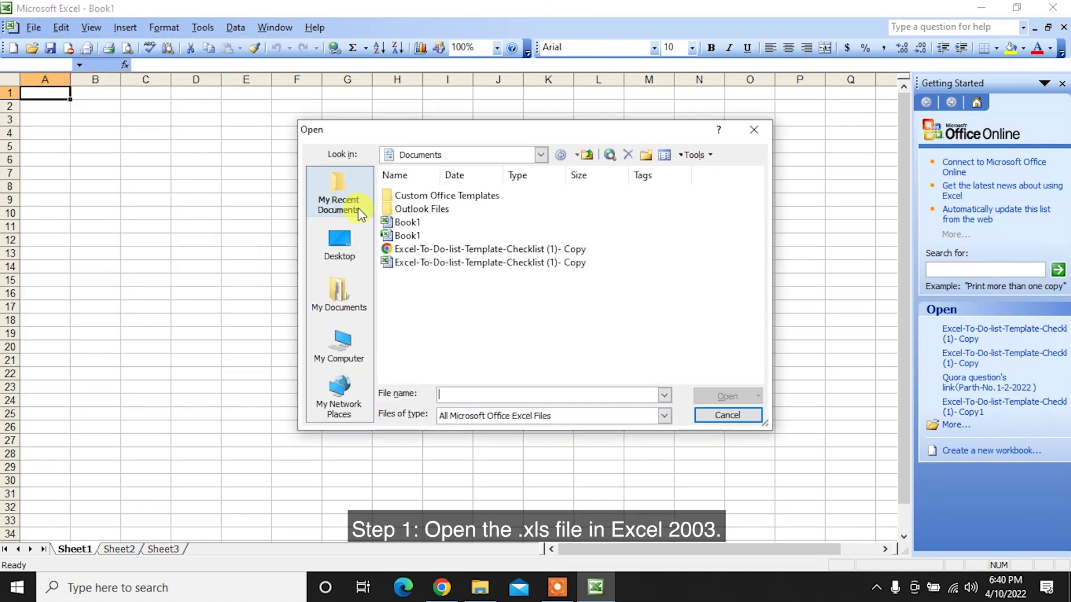
pyautogui.doubleClick(406, 248)
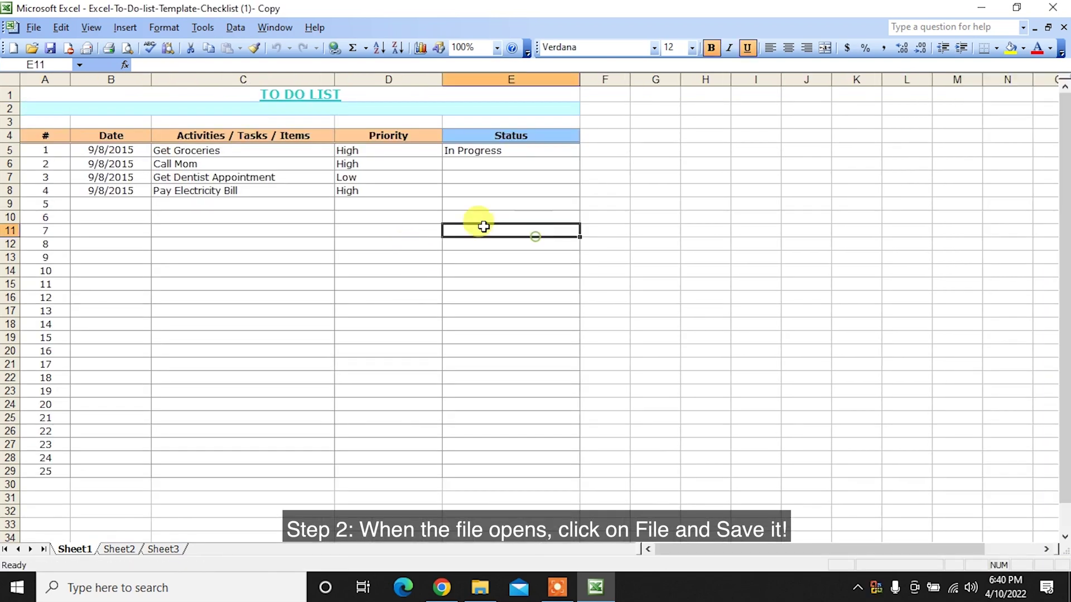
pyautogui.moveTo(483, 227); pyautogui.dragTo(42, 89)
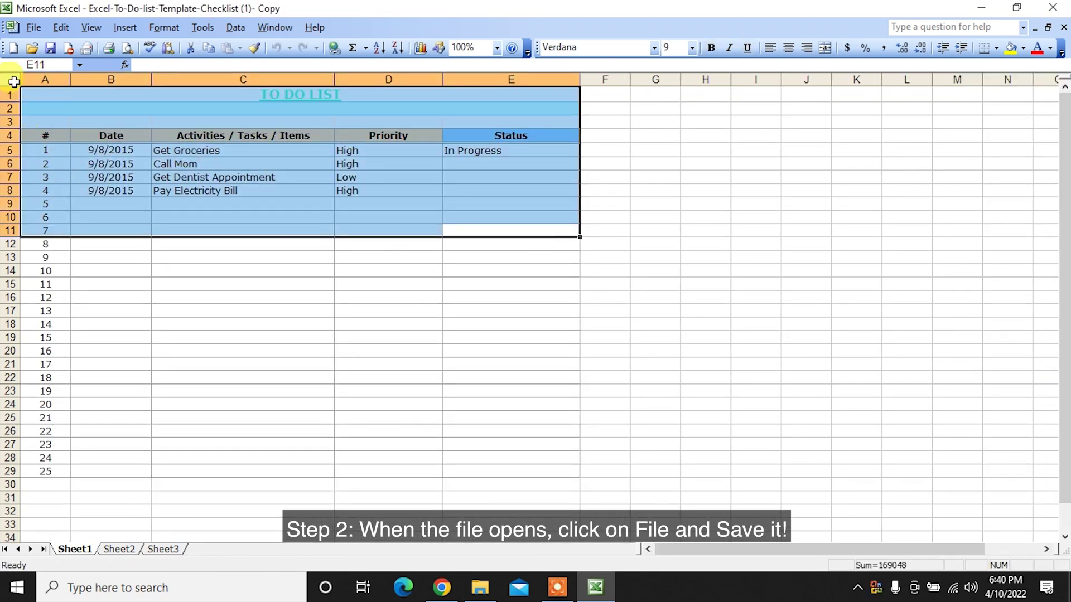
# Save the workbook as a Web Page, replacing the existing .htm file
pyautogui.click(32, 29)
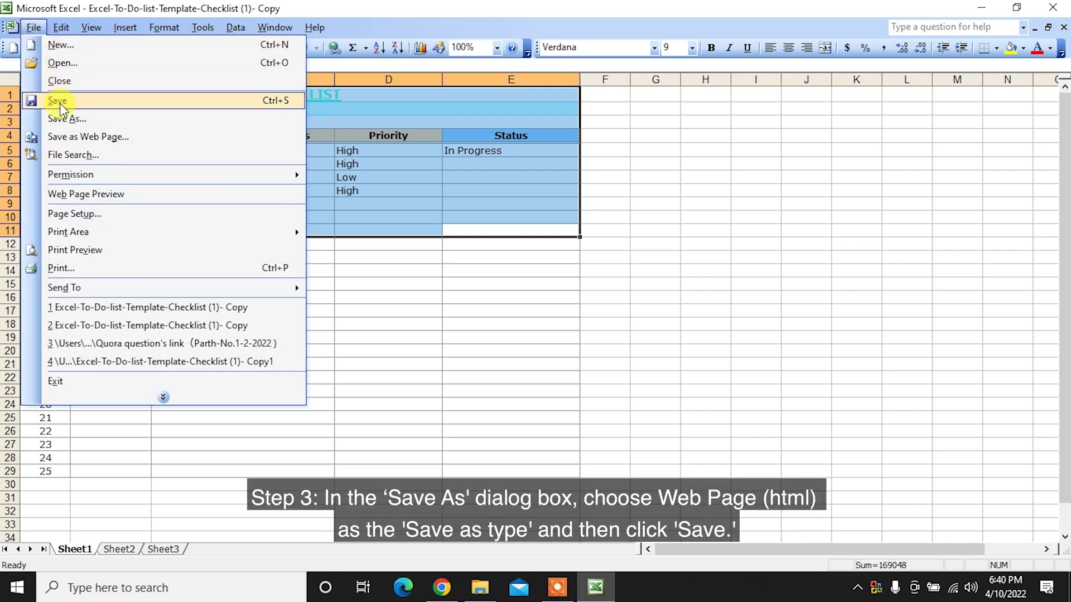
pyautogui.click(100, 119)
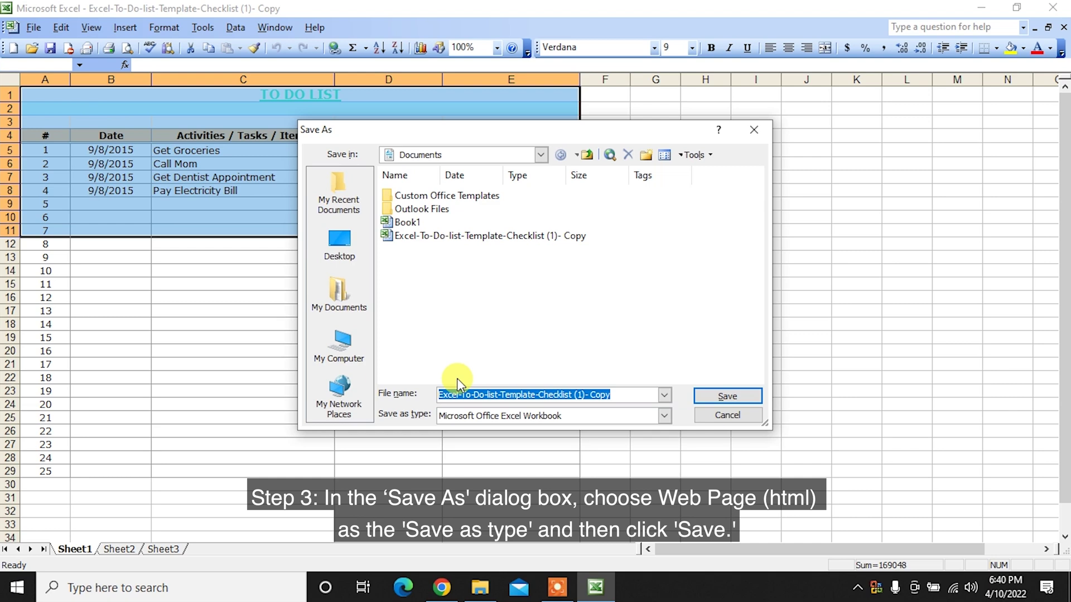
pyautogui.click(535, 413)
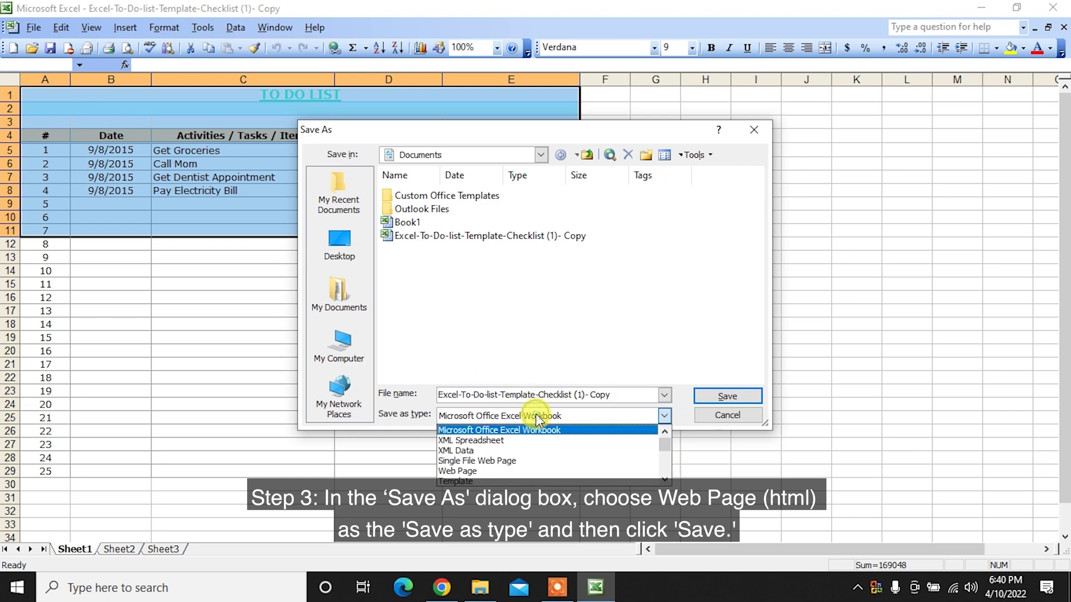
pyautogui.click(524, 470)
pyautogui.click(723, 396)
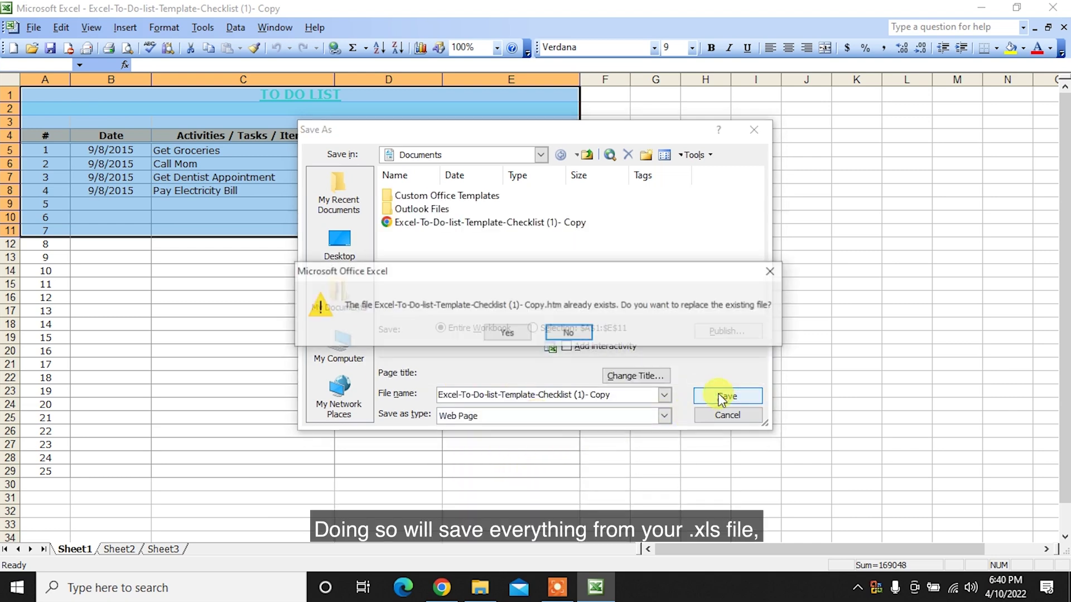
pyautogui.click(508, 333)
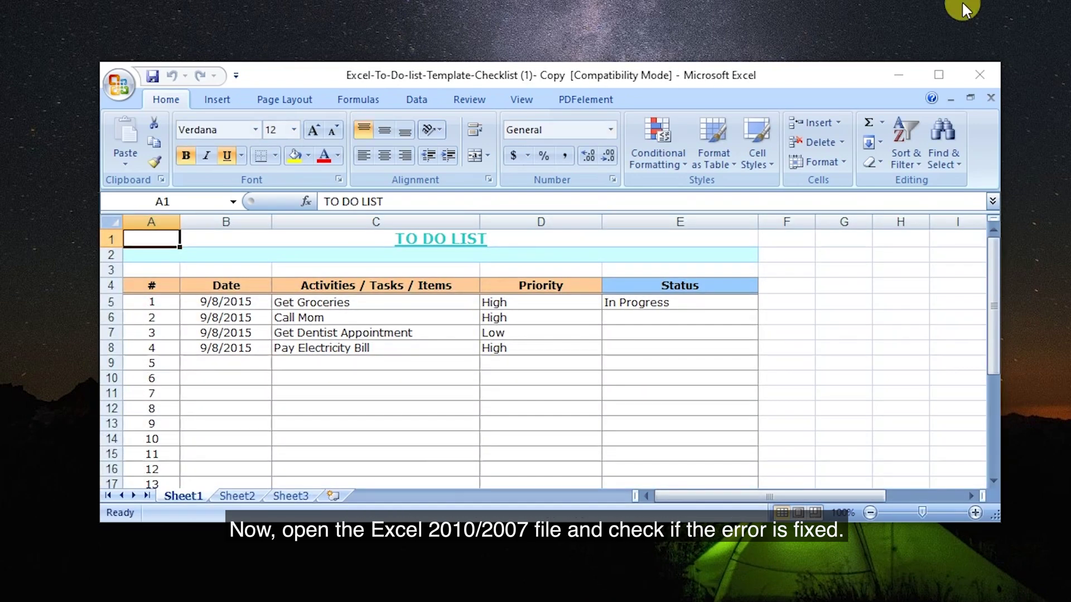
# Select the TO DO LIST table range A1:E9
pyautogui.moveTo(729, 361); pyautogui.dragTo(156, 229)
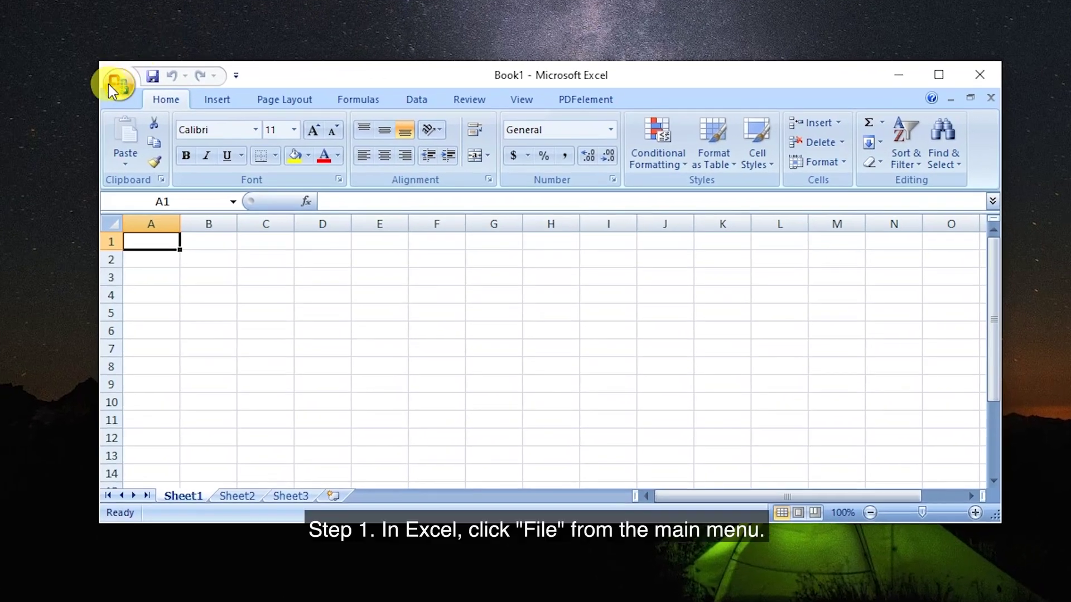
# Save Book1 with Read-only recommended ticked under Save As > Tools > General Options
pyautogui.click(112, 88)
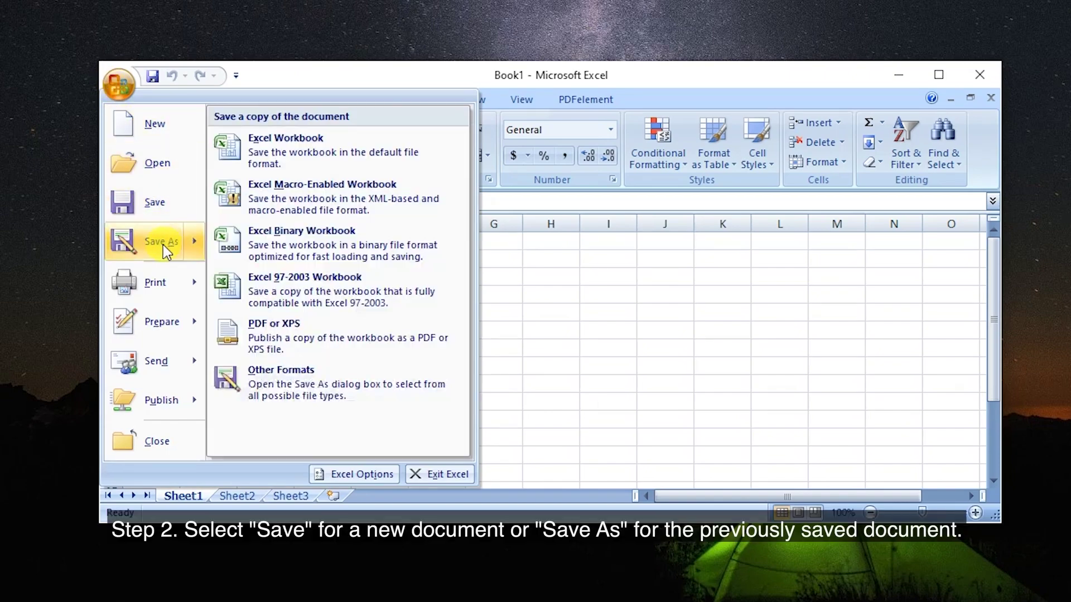
pyautogui.click(161, 244)
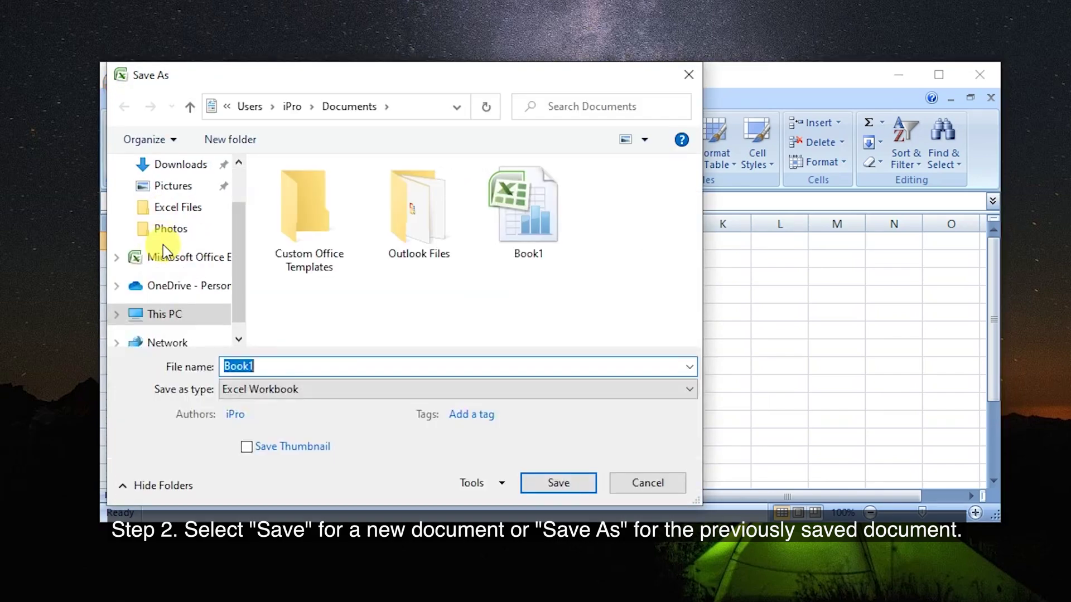
pyautogui.click(502, 484)
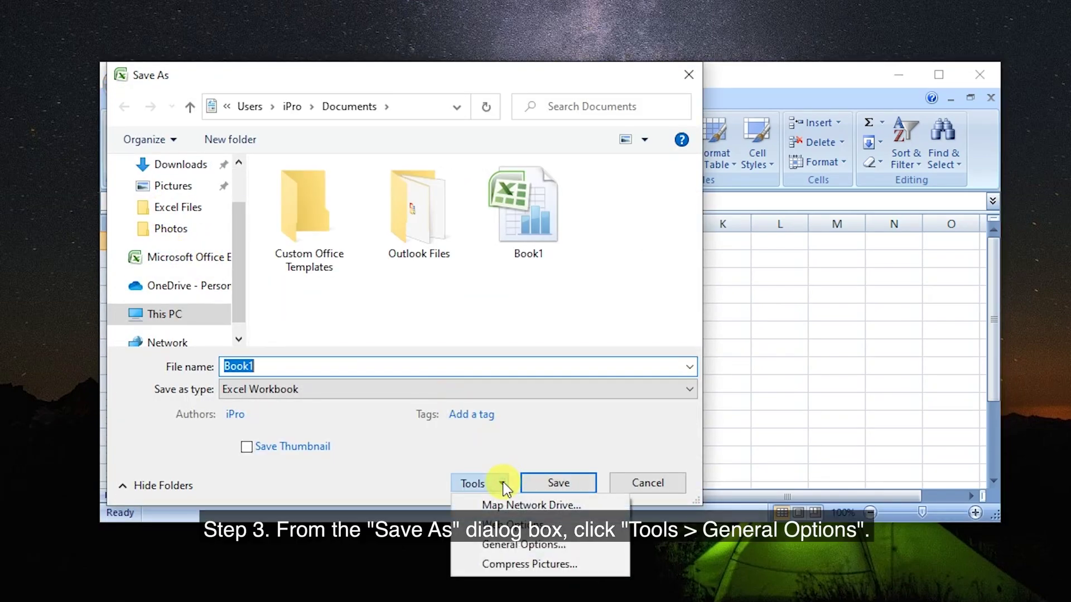
pyautogui.click(546, 548)
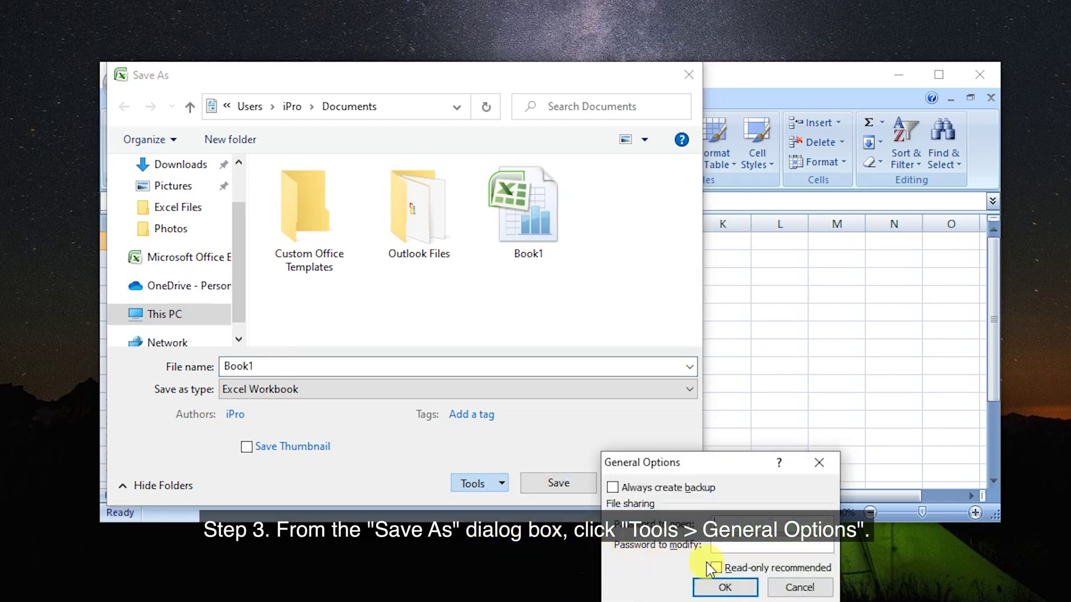
pyautogui.moveTo(707, 470); pyautogui.dragTo(451, 279)
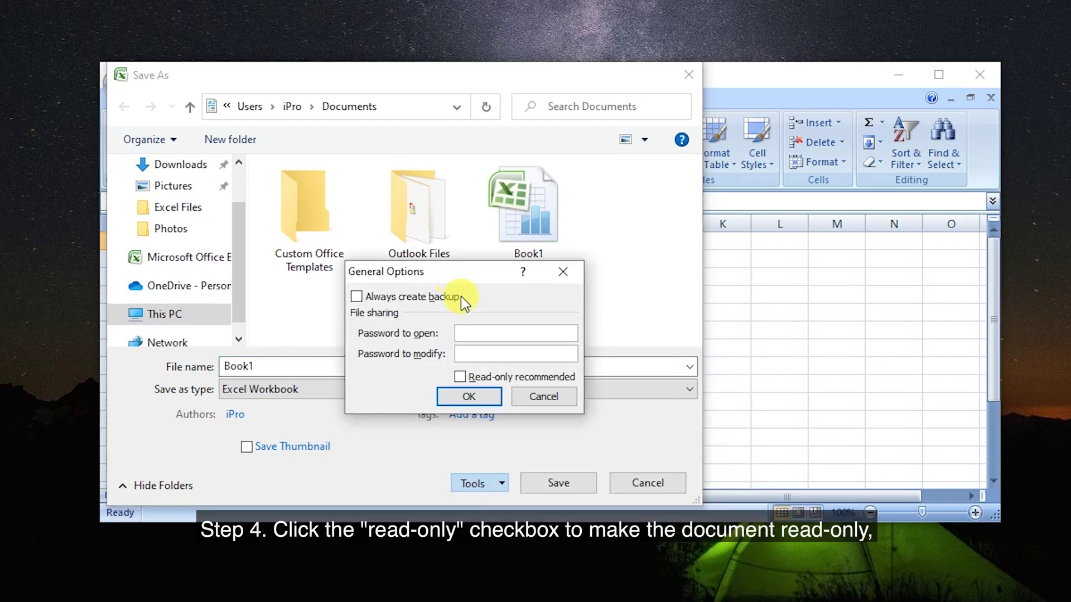
pyautogui.click(459, 377)
pyautogui.click(469, 397)
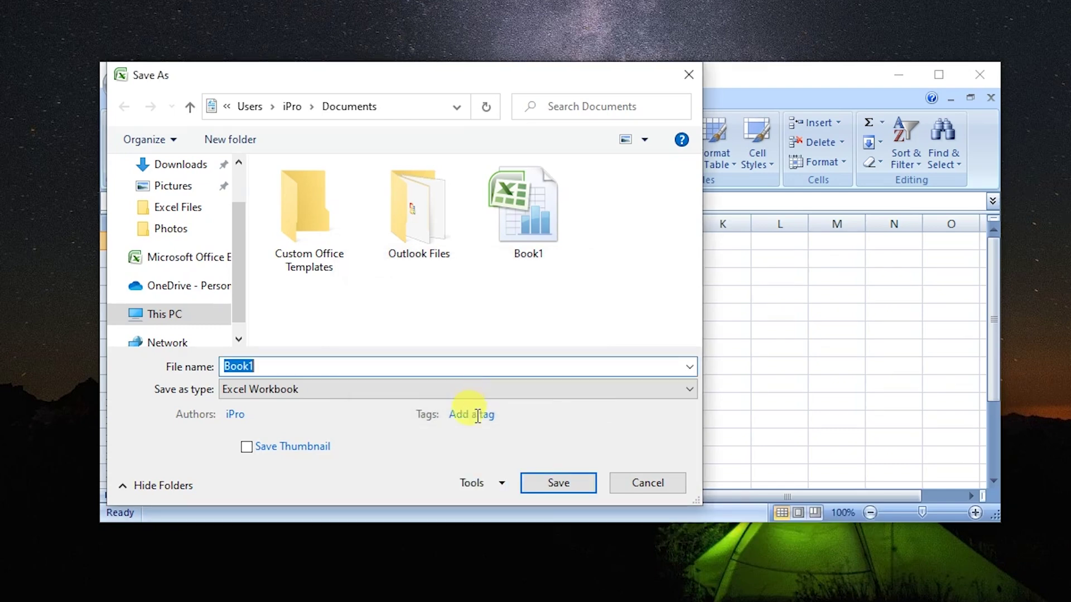
pyautogui.click(556, 483)
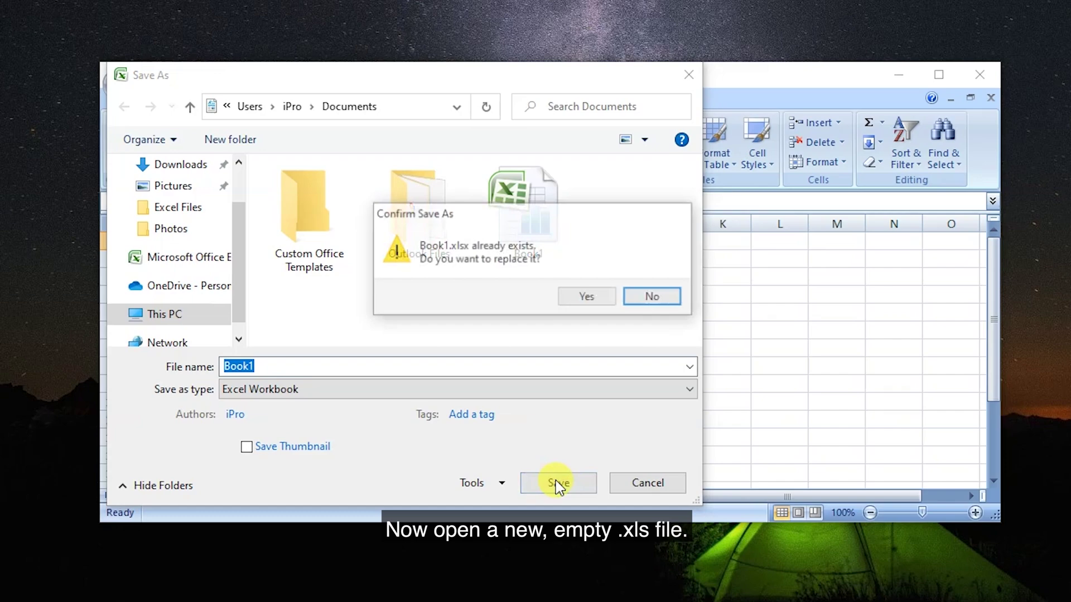
pyautogui.click(578, 291)
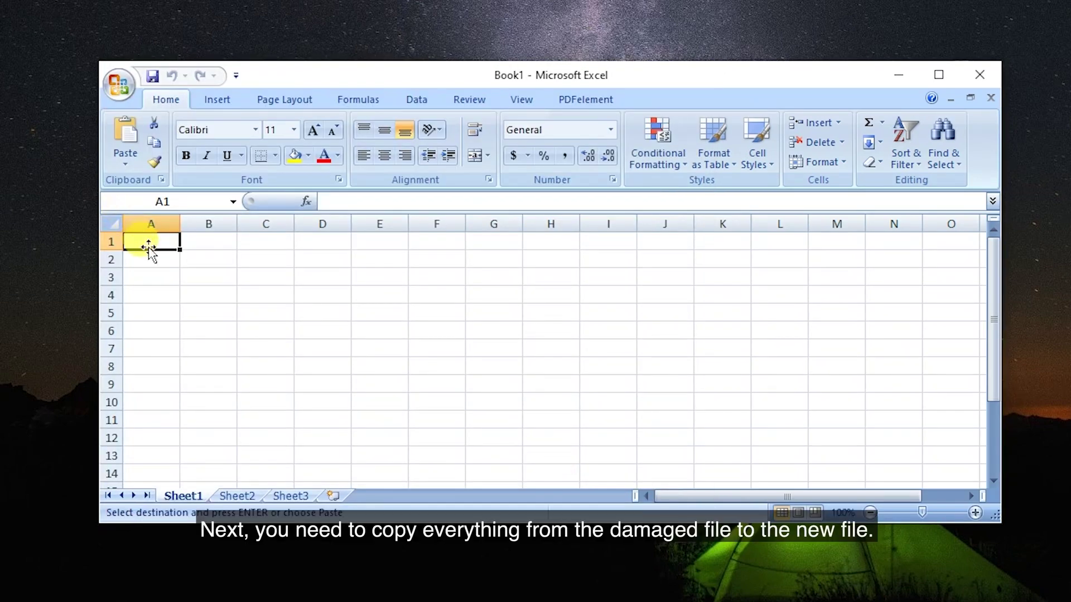
pyautogui.click(148, 249)
pyautogui.rightClick(151, 240)
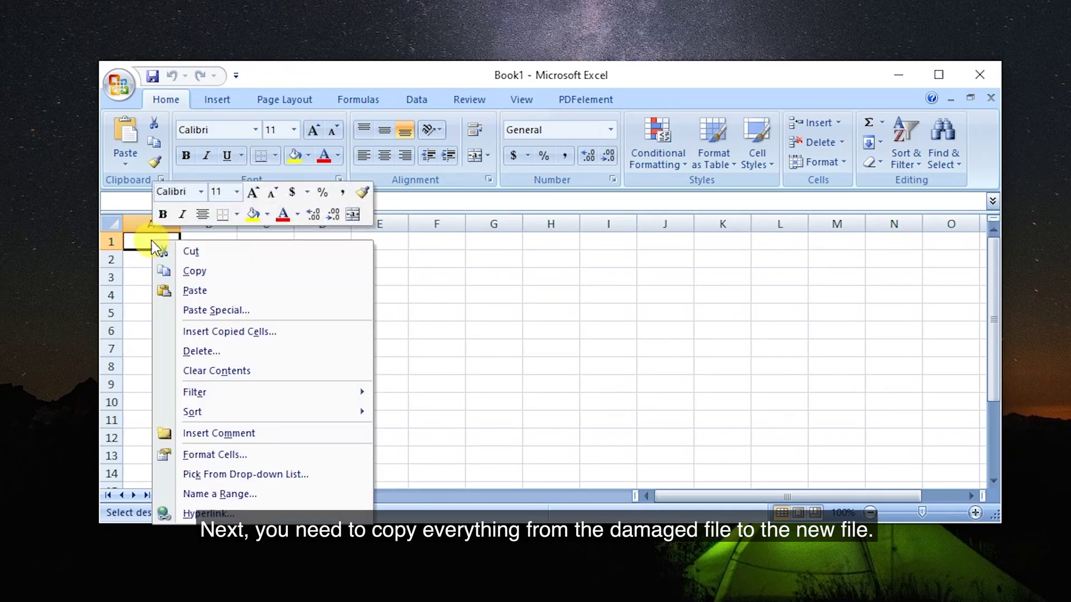
pyautogui.click(196, 291)
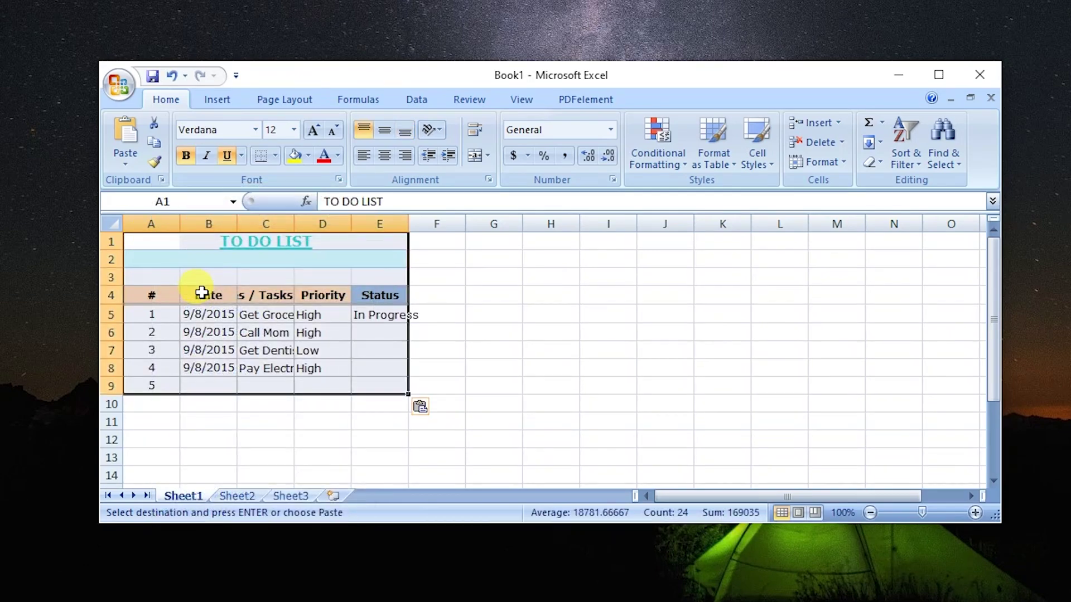
pyautogui.click(546, 346)
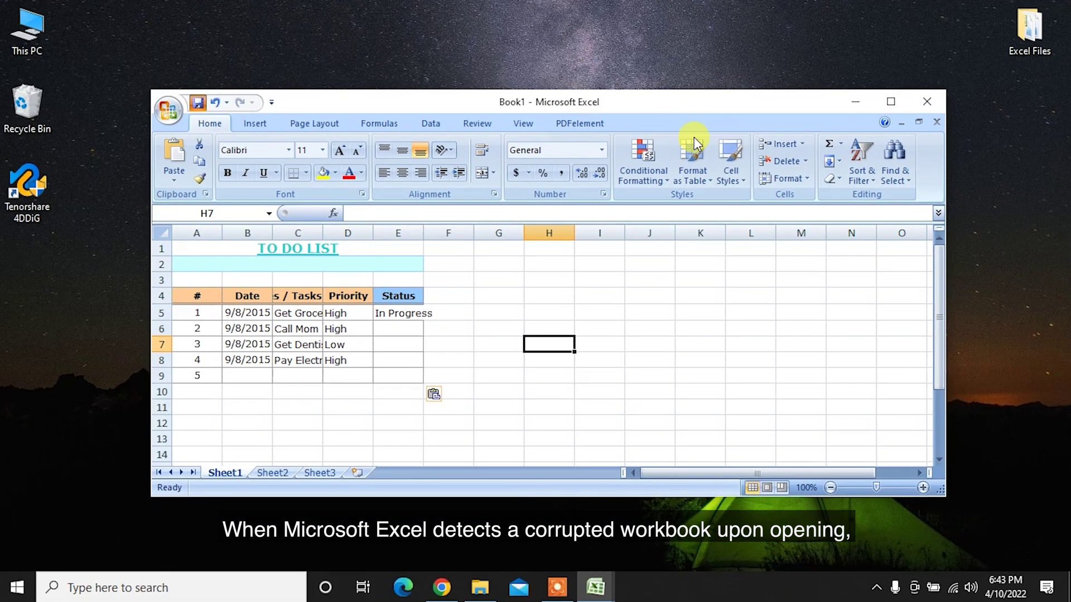
pyautogui.press('Escape')
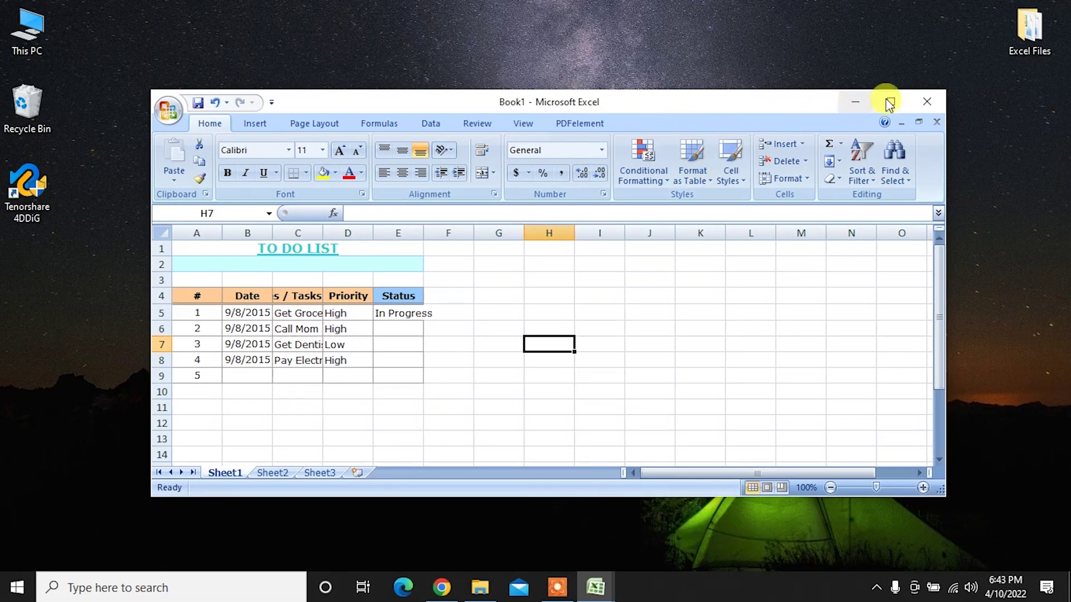
pyautogui.click(921, 102)
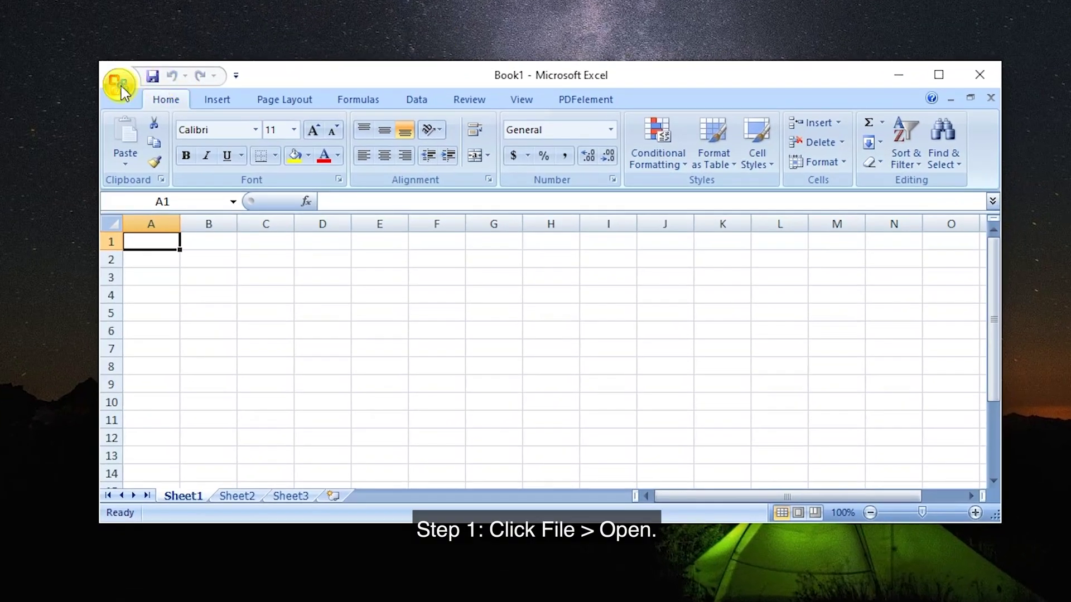
# Open the checklist copy with Open and Repair, choosing Repair over data extraction
pyautogui.click(119, 84)
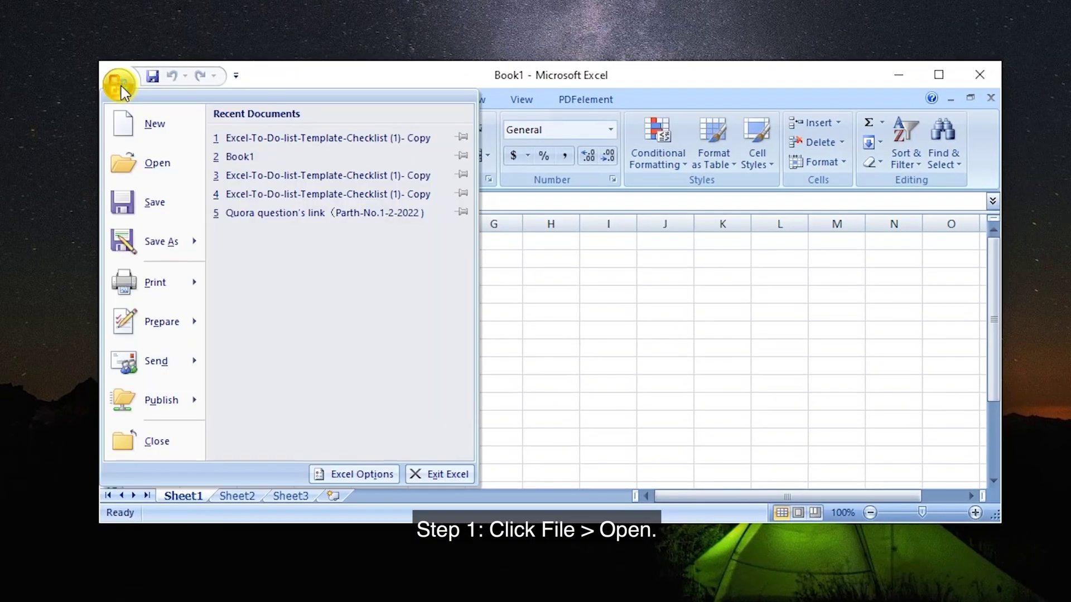
pyautogui.click(151, 167)
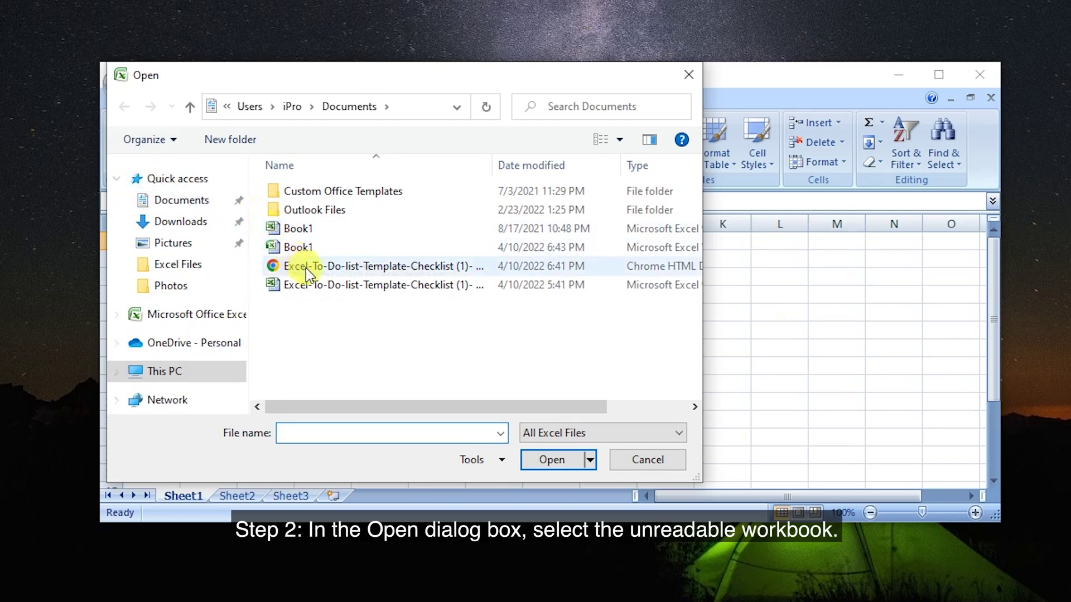
pyautogui.click(321, 291)
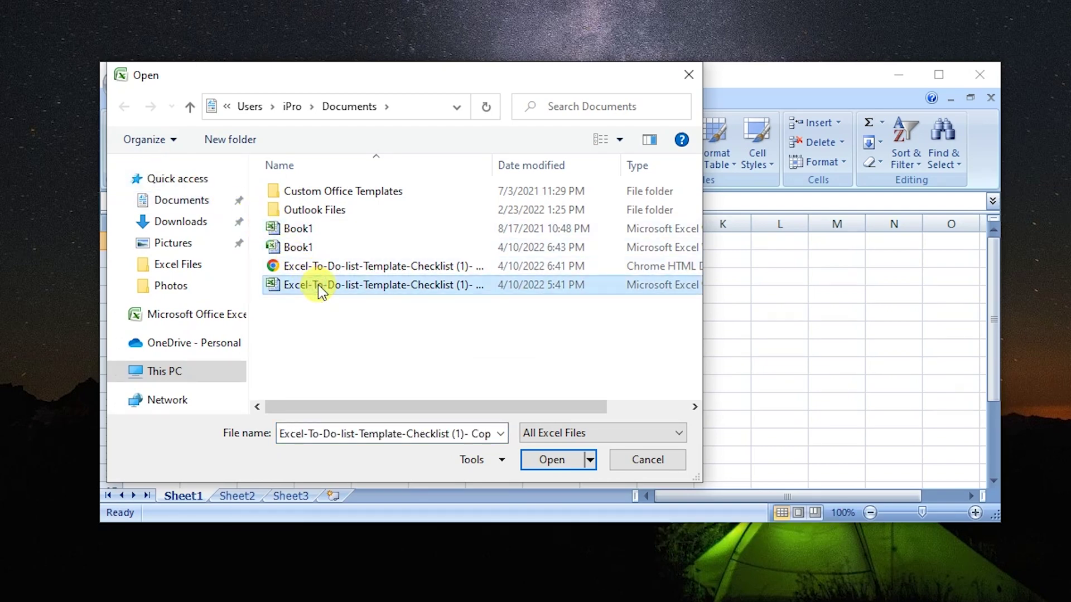
pyautogui.click(590, 460)
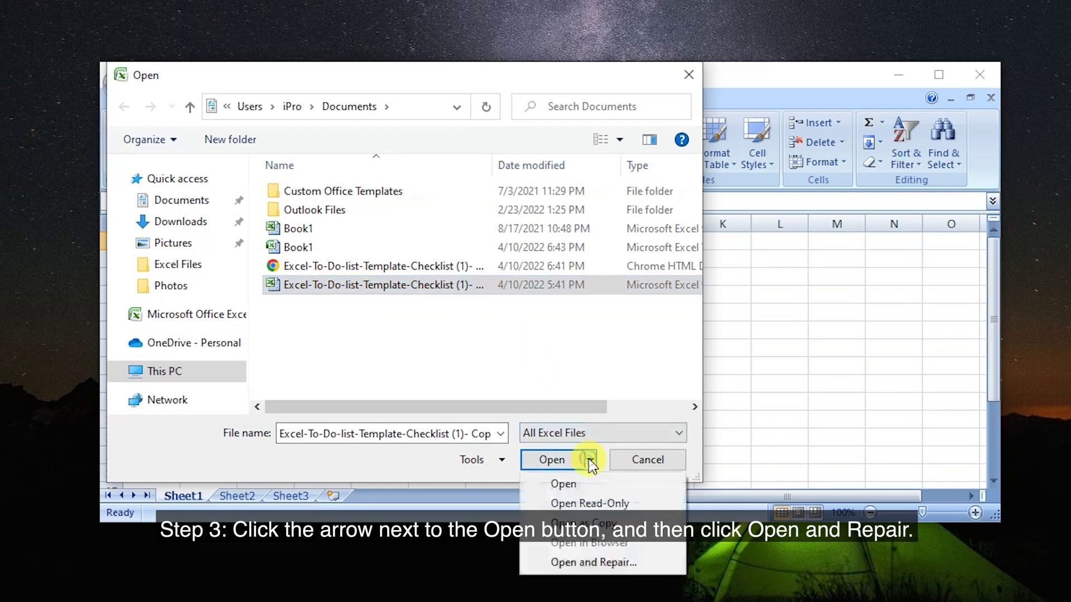
pyautogui.click(597, 563)
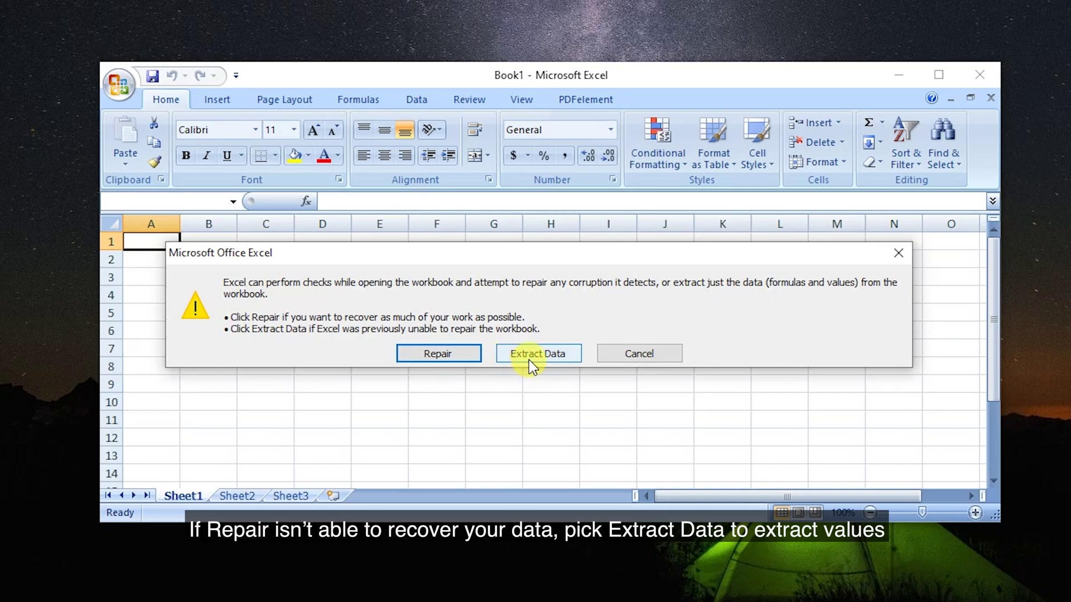
pyautogui.click(456, 352)
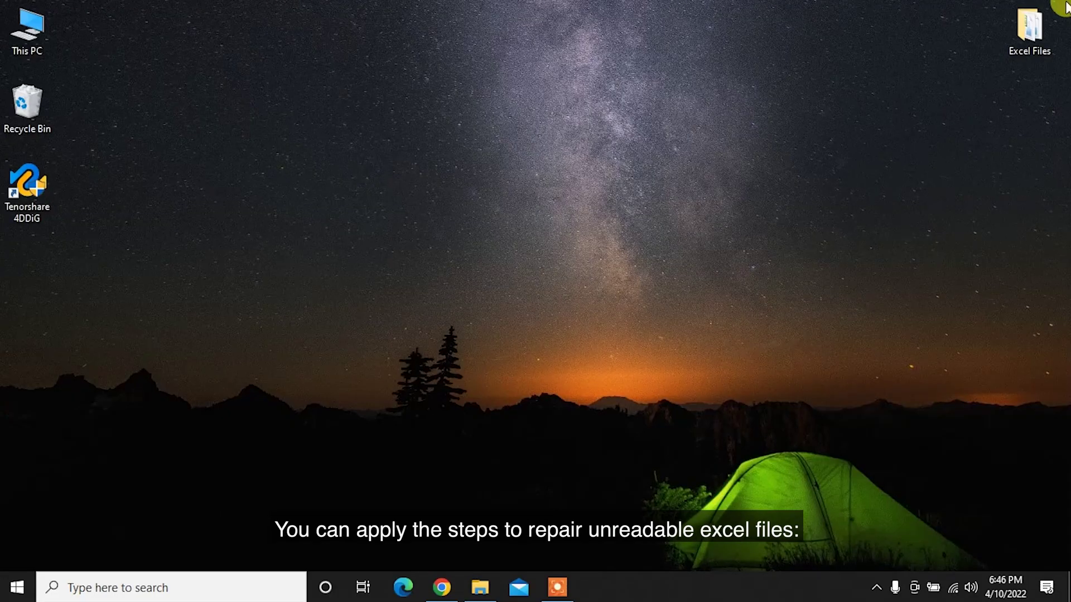
# In Control Panel's program list, start changing Microsoft Office Professional Plus 2007
pyautogui.click(8, 590)
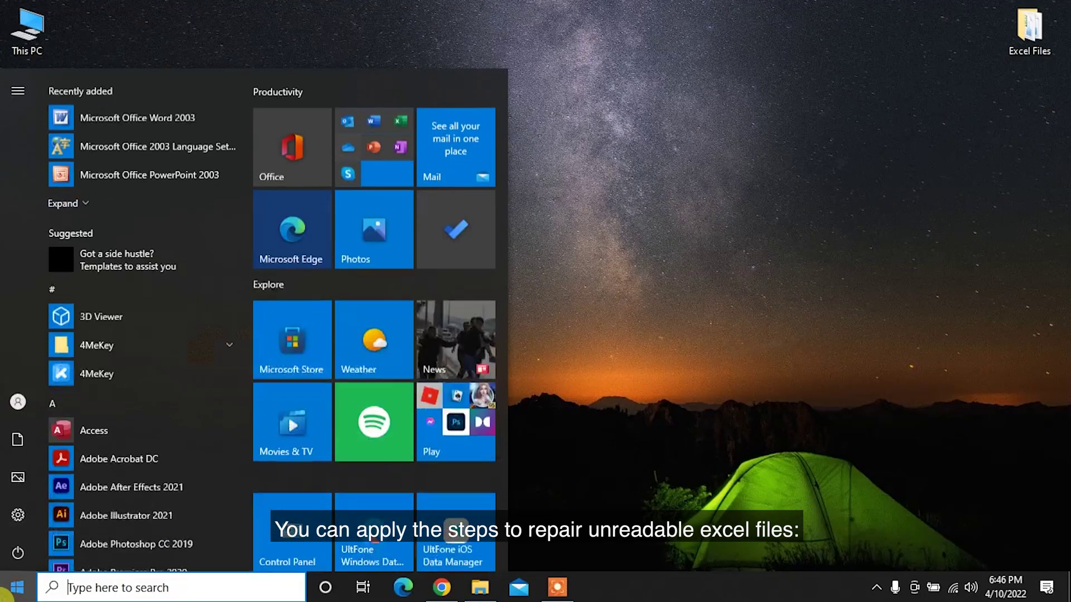
pyautogui.click(278, 535)
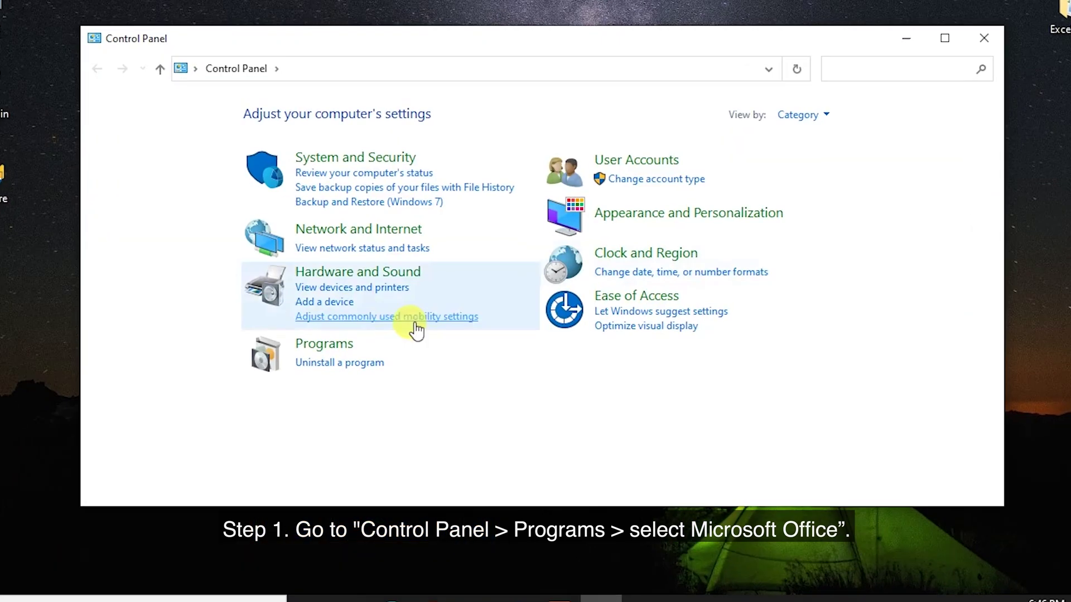
pyautogui.click(343, 367)
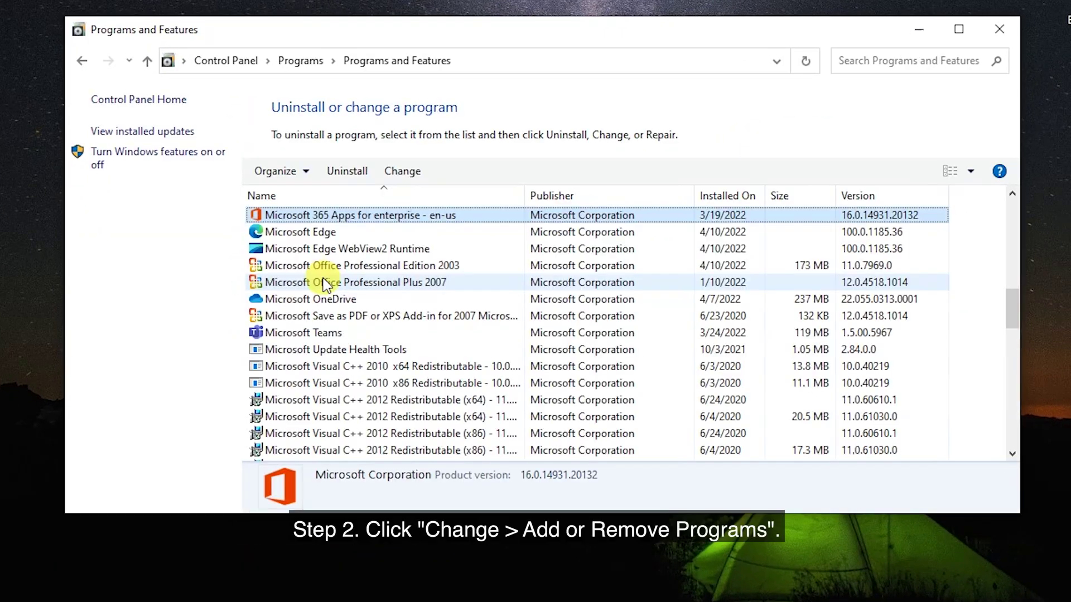
pyautogui.click(324, 282)
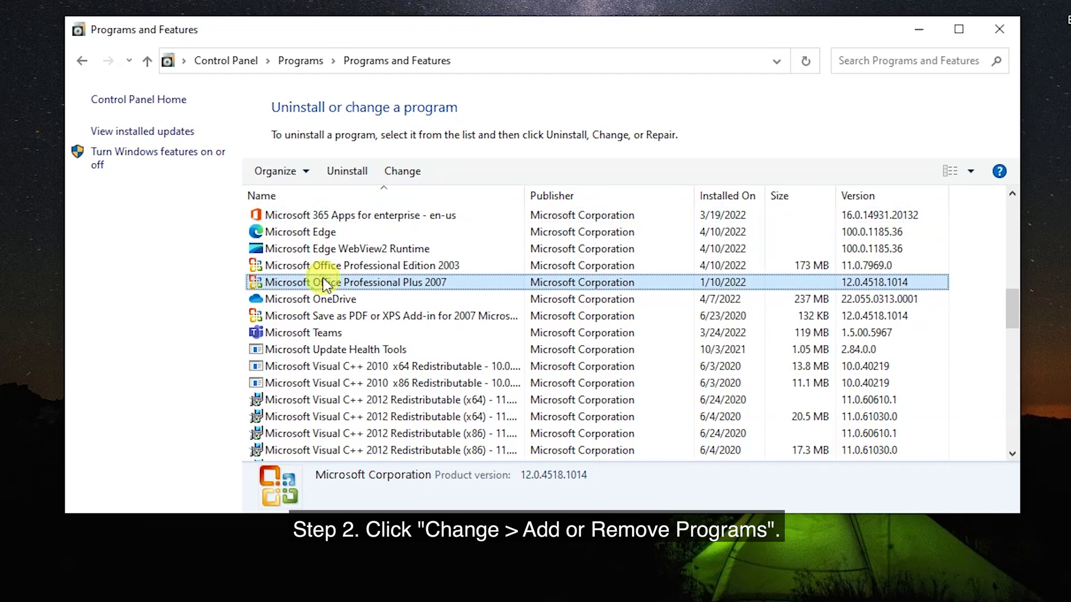
pyautogui.click(407, 167)
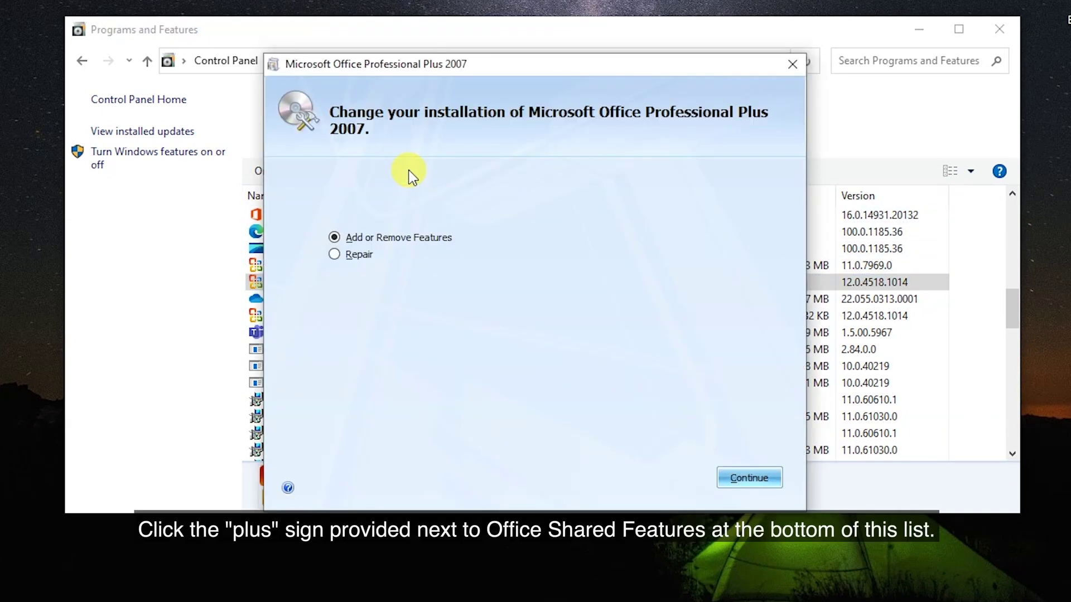
# Under Add or Remove Features, set Visual Basic for Applications to Run from My Computer
pyautogui.click(409, 237)
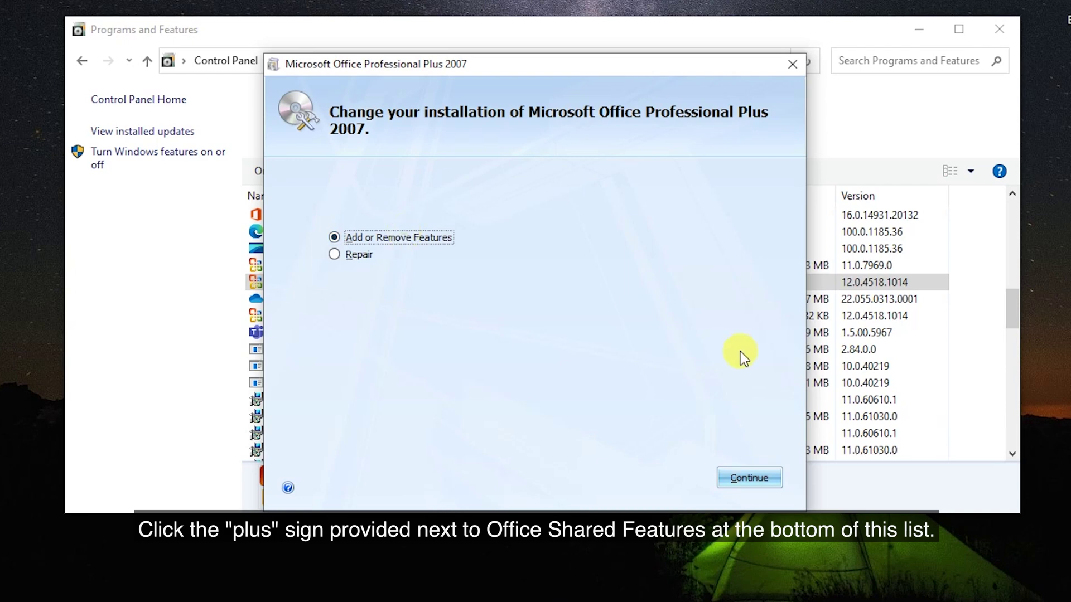
pyautogui.click(748, 479)
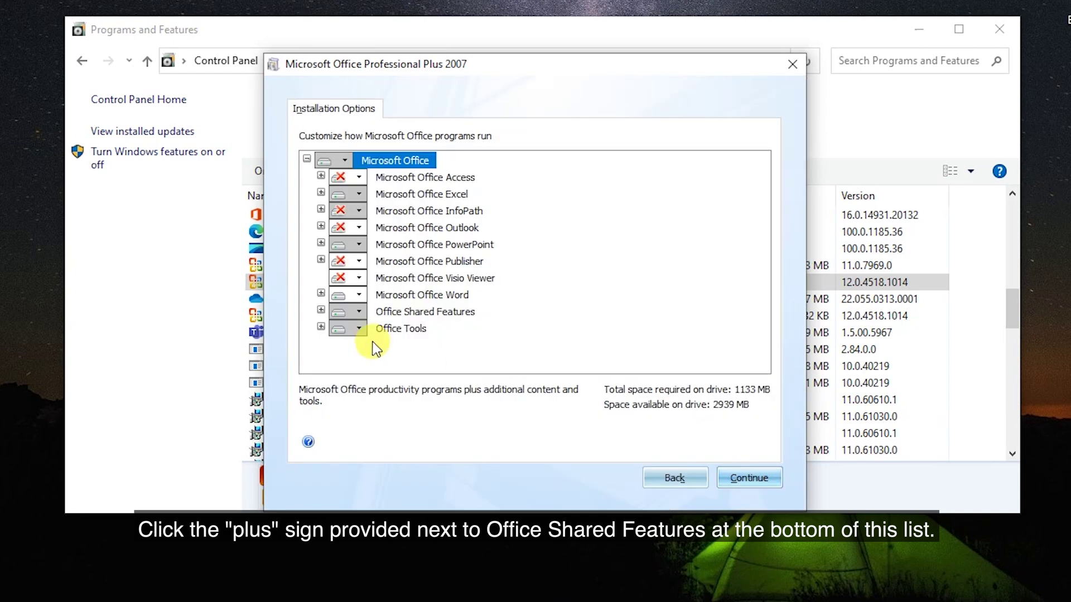
pyautogui.click(321, 310)
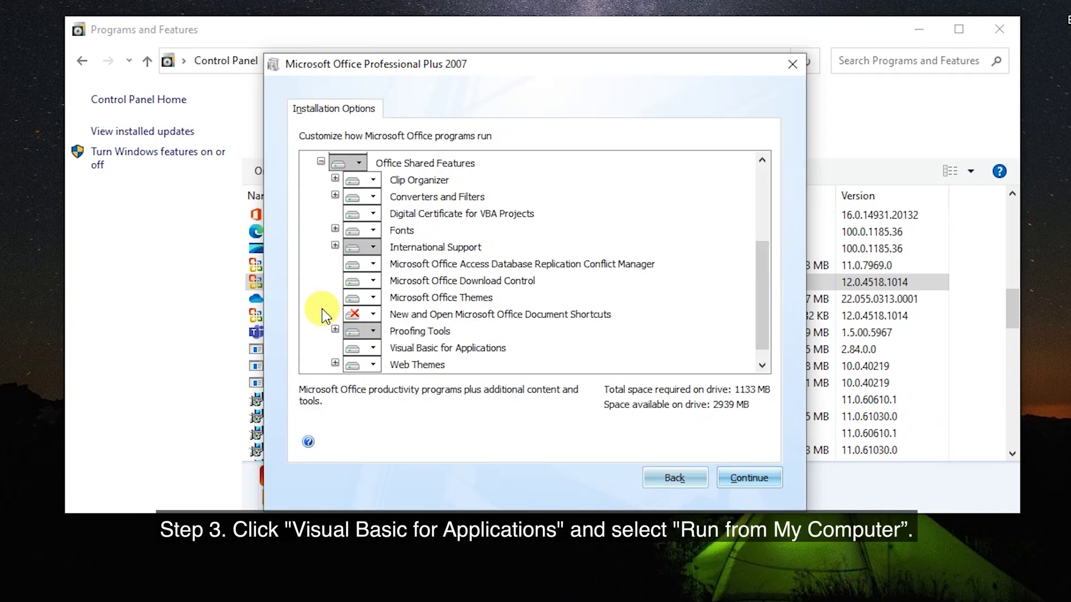
pyautogui.click(375, 350)
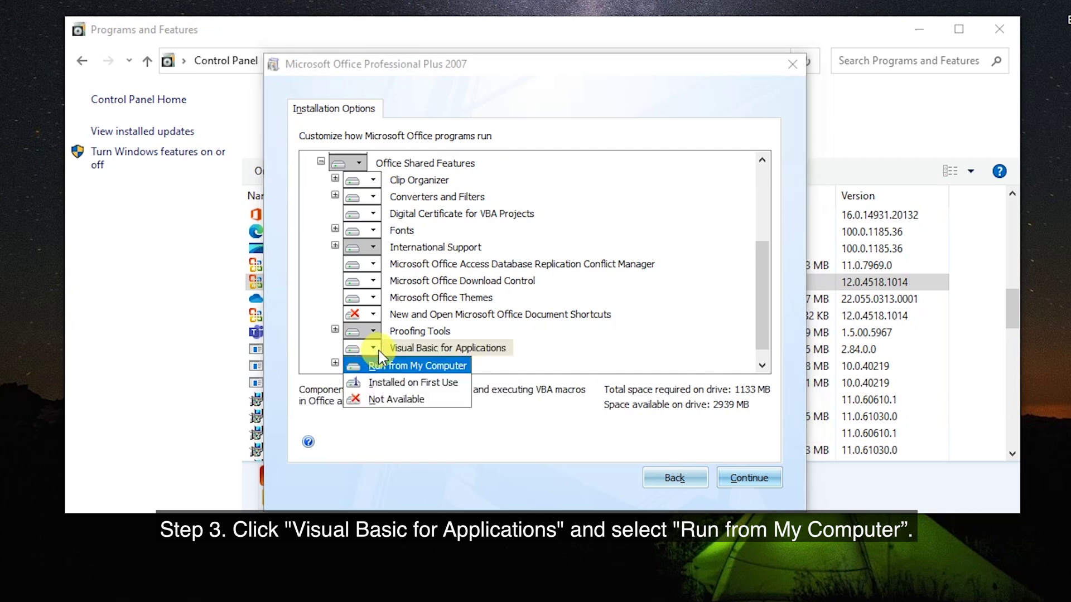
pyautogui.click(414, 366)
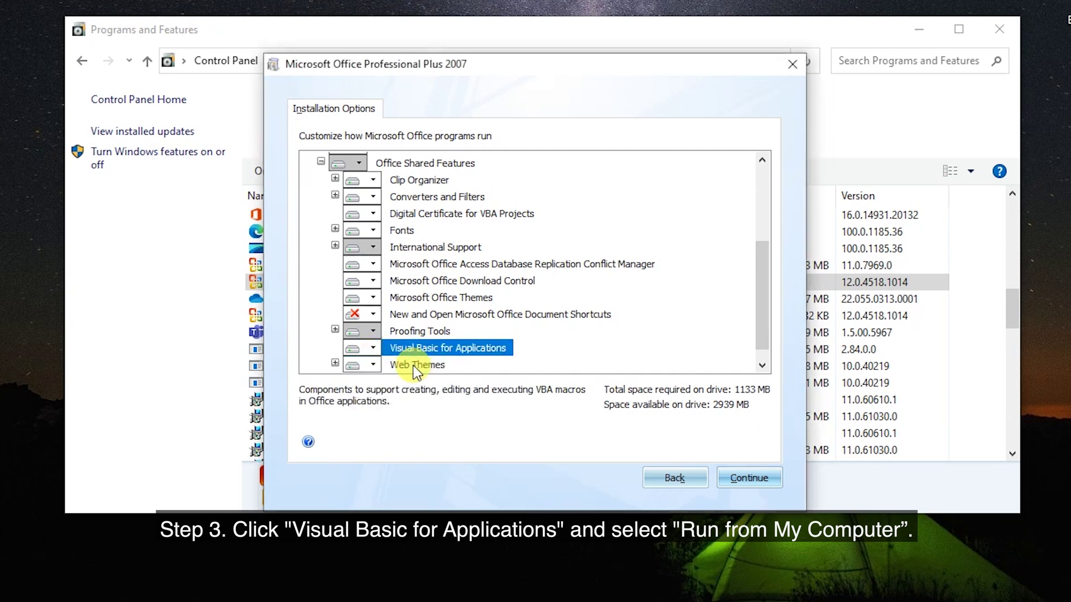
pyautogui.click(748, 478)
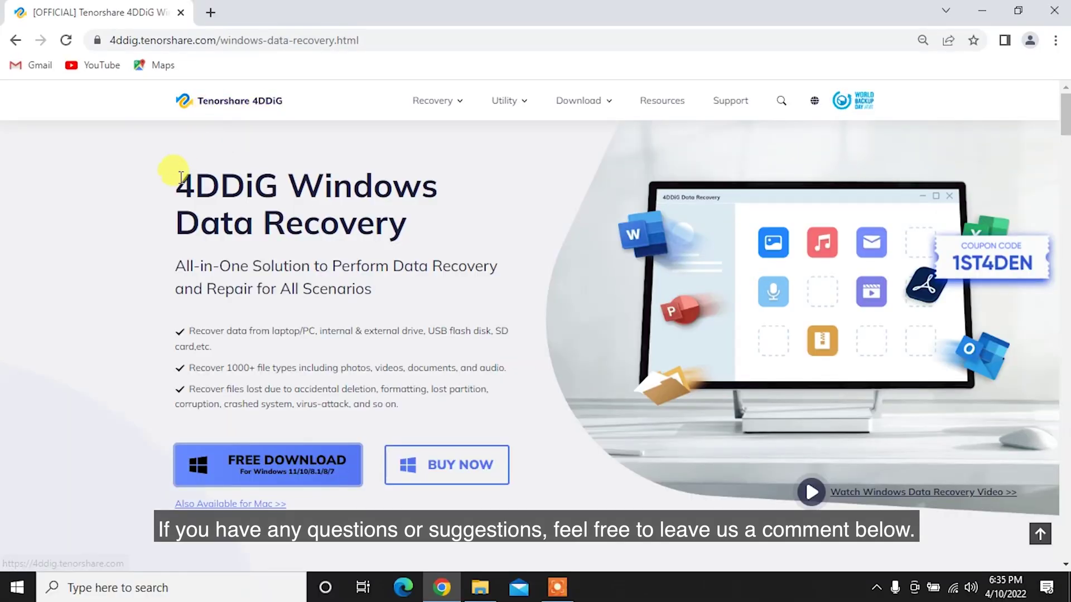
pyautogui.moveTo(174, 167); pyautogui.dragTo(423, 212)
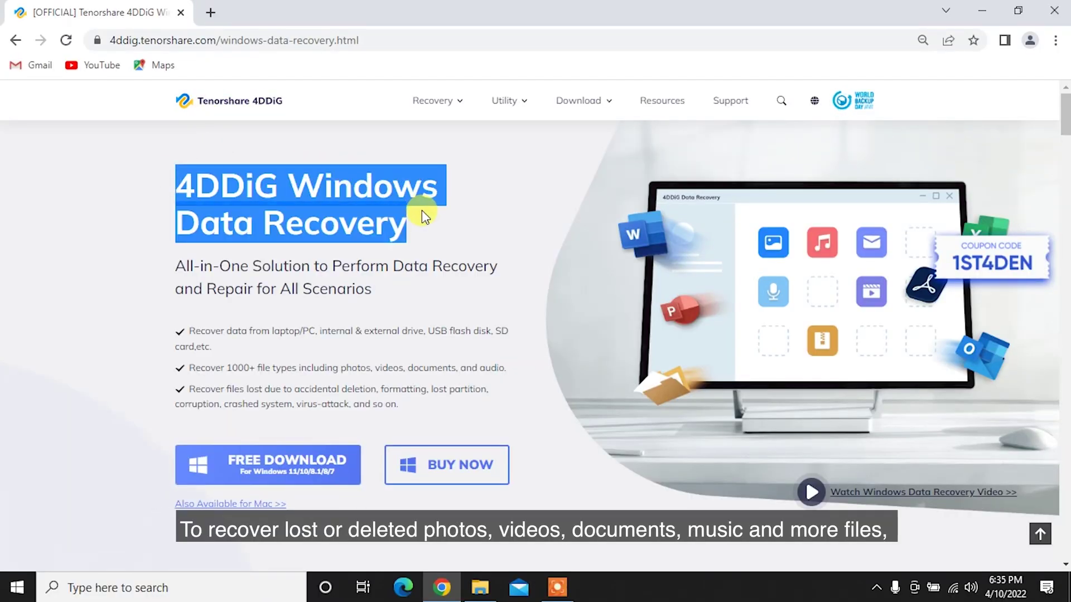
pyautogui.click(422, 211)
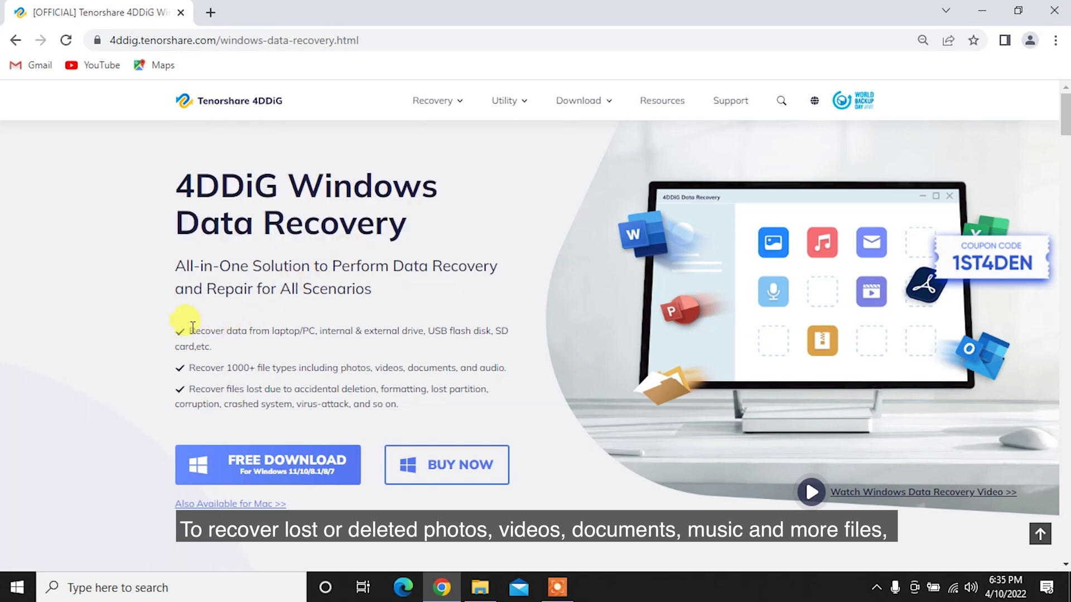
pyautogui.moveTo(189, 331); pyautogui.dragTo(490, 372)
pyautogui.click(231, 349)
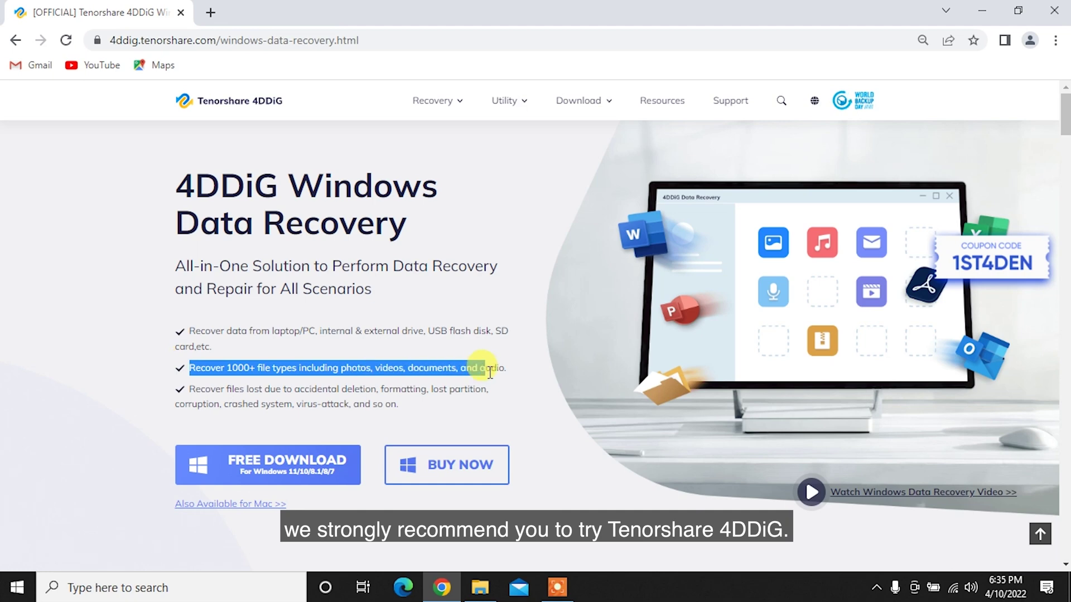
pyautogui.click(514, 373)
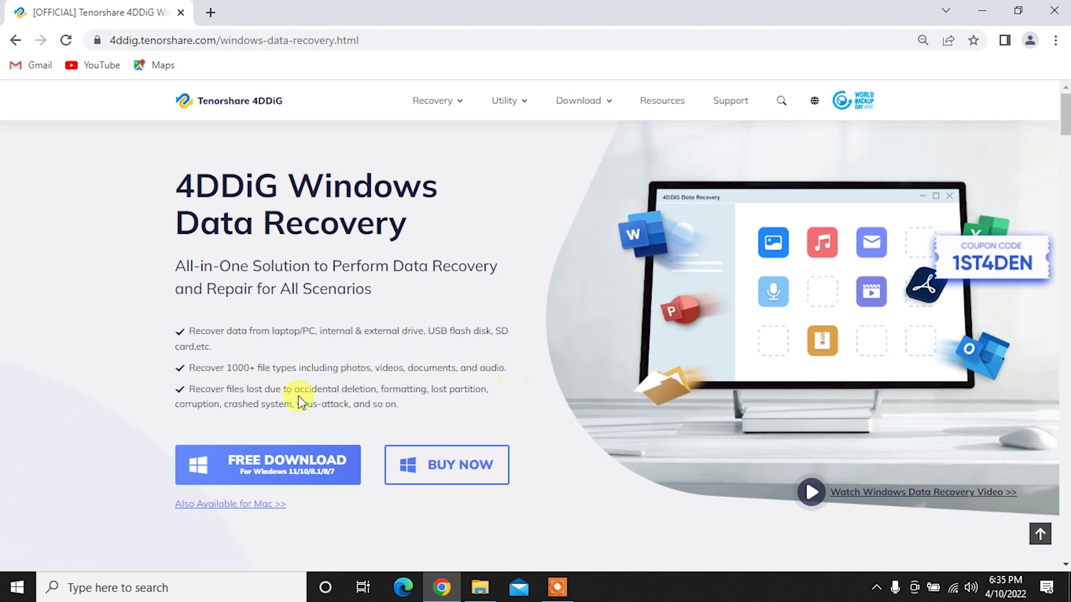
pyautogui.moveTo(187, 389); pyautogui.dragTo(410, 409)
pyautogui.click(410, 405)
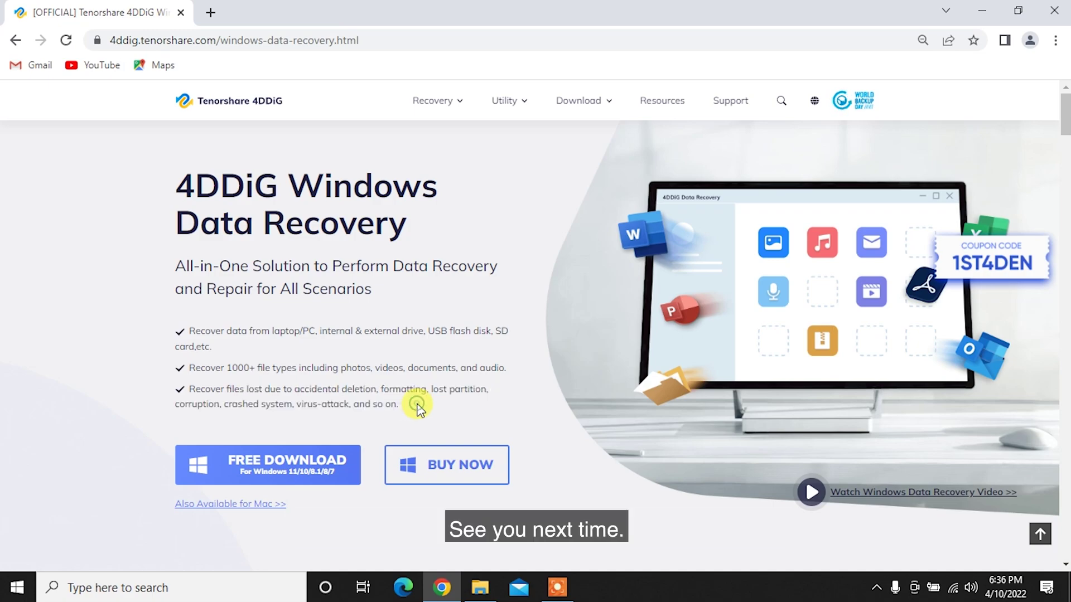